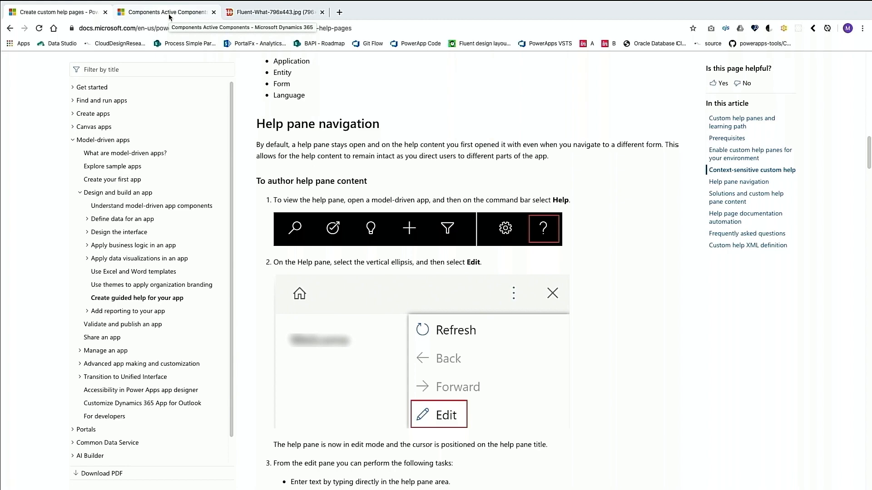
# Step: Switch to the open Active Components page of BAG UI Guide Manager and look through the list of components
pyautogui.click(169, 14)
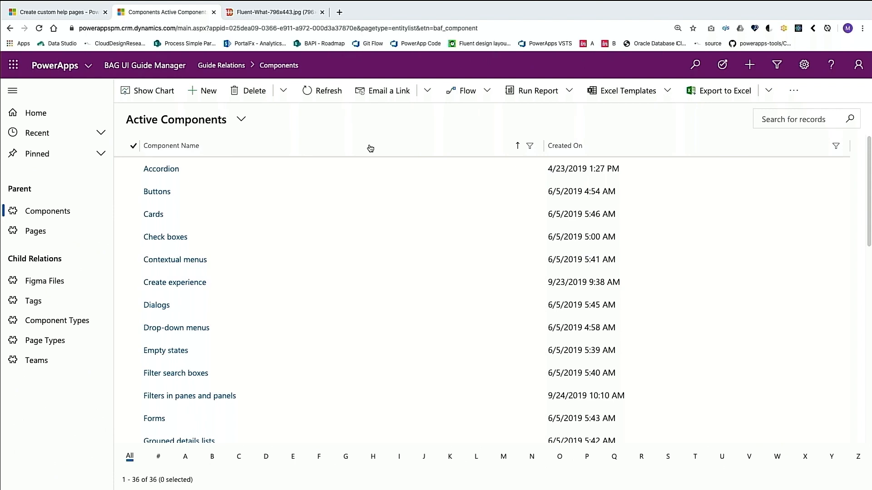
pyautogui.scroll(-2, 348, 241)
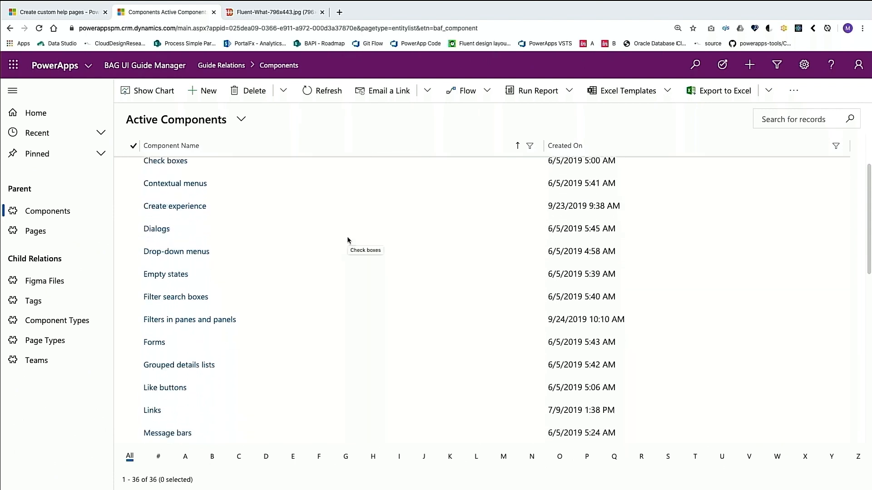
pyautogui.scroll(-3, 347, 240)
pyautogui.scroll(-3, 348, 240)
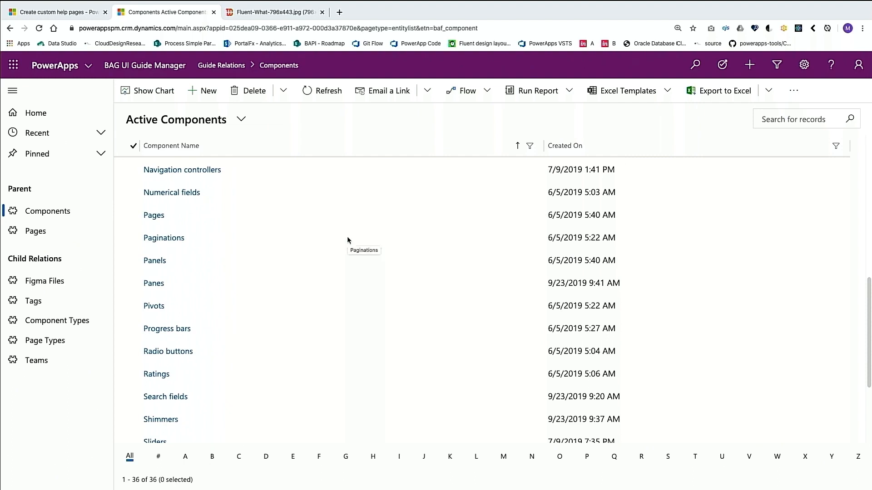
pyautogui.scroll(7, 348, 240)
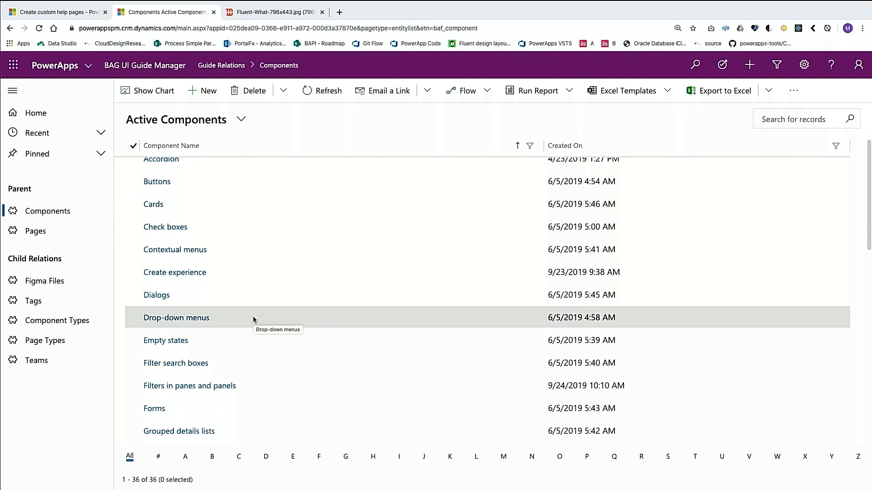
# Step: Open the help pane for Components, read through its content and try its "new button" link
pyautogui.click(841, 72)
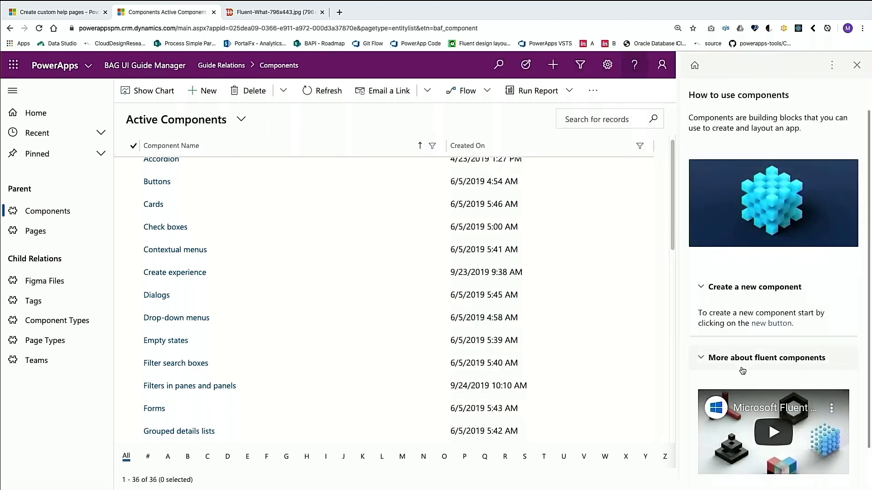
pyautogui.scroll(-1, 742, 450)
pyautogui.scroll(1, 742, 449)
pyautogui.moveTo(689, 118); pyautogui.dragTo(818, 134)
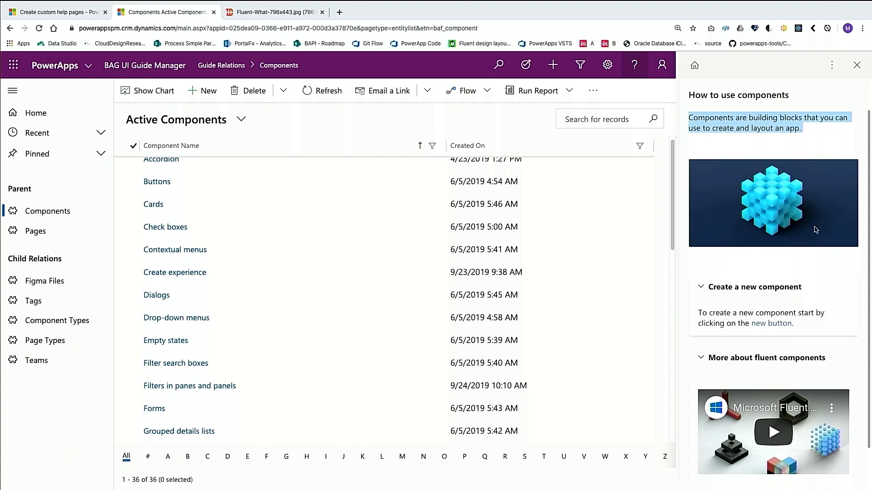
pyautogui.scroll(-1, 822, 190)
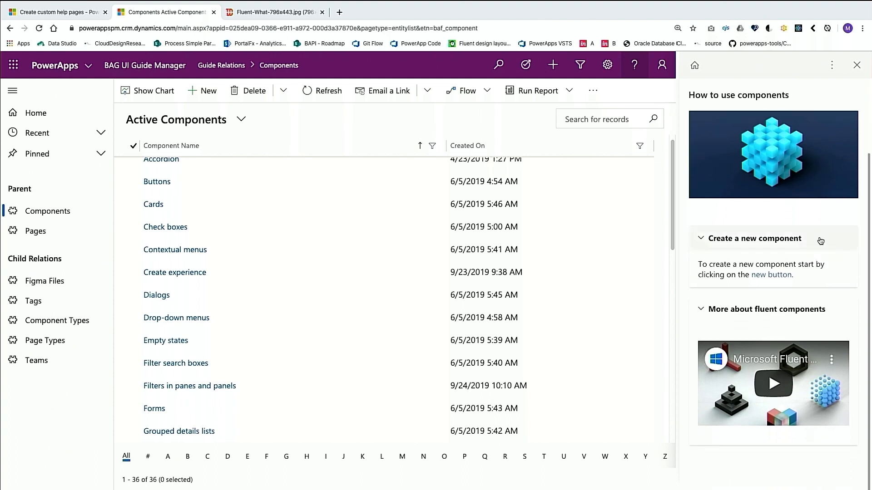
pyautogui.scroll(1, 820, 240)
pyautogui.scroll(-1, 819, 272)
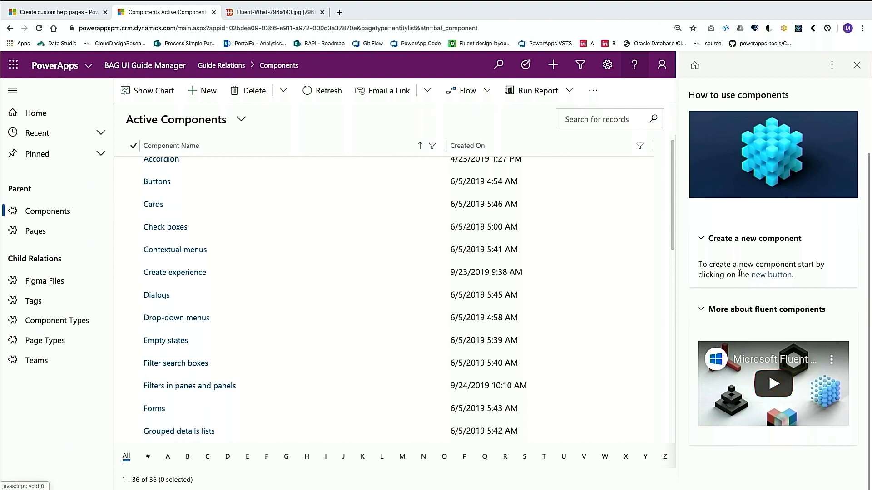
pyautogui.click(766, 277)
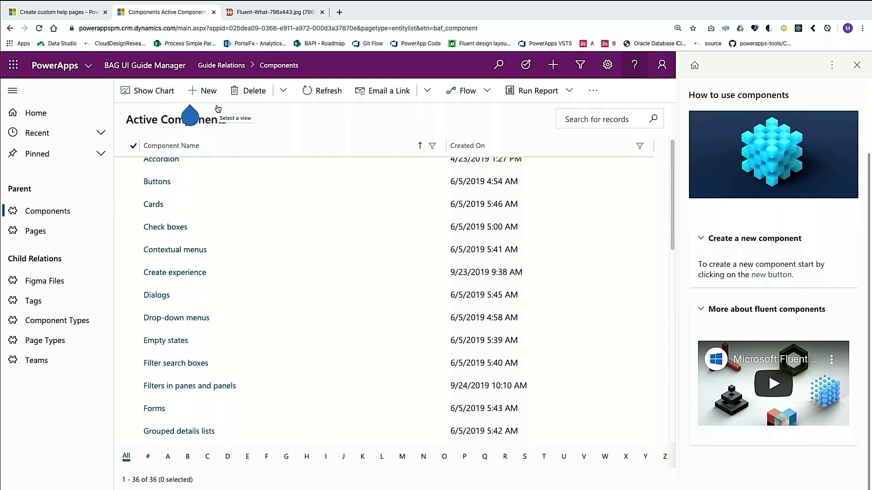
# Step: Edit the help content and add "To refresh the list if it goes stale, select the refresh button." below the introductory paragraph
pyautogui.click(832, 67)
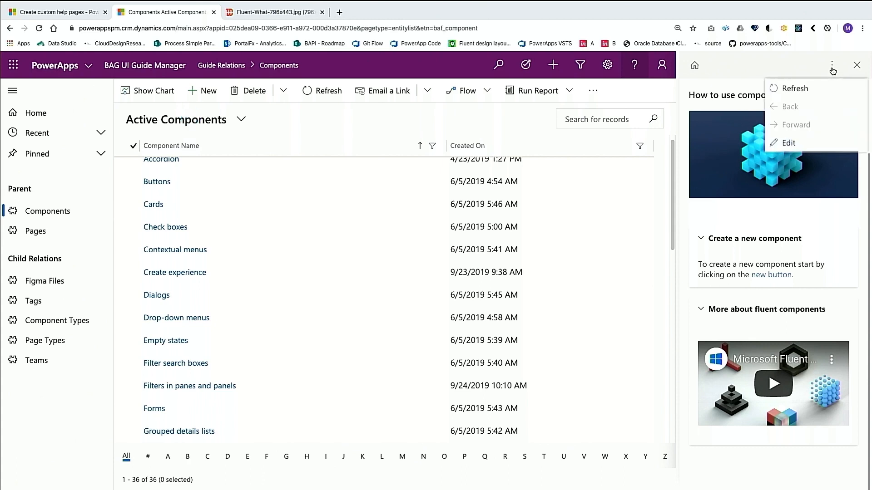
pyautogui.click(799, 144)
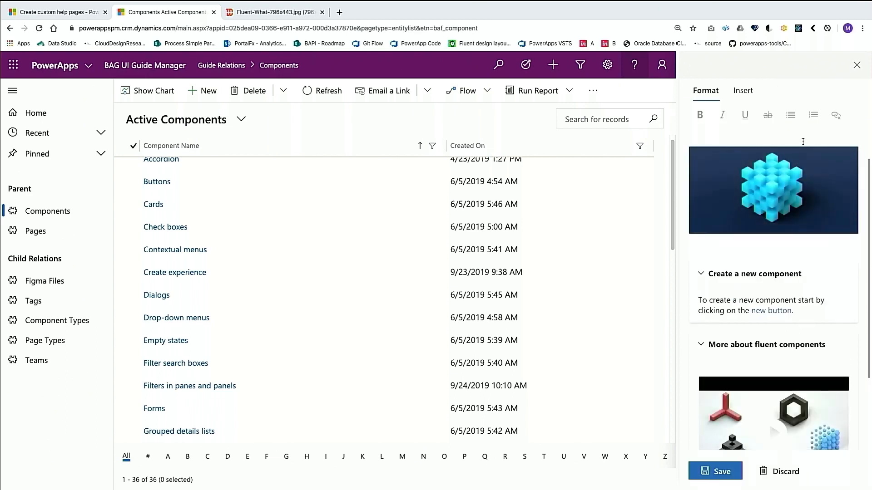
pyautogui.scroll(1, 803, 142)
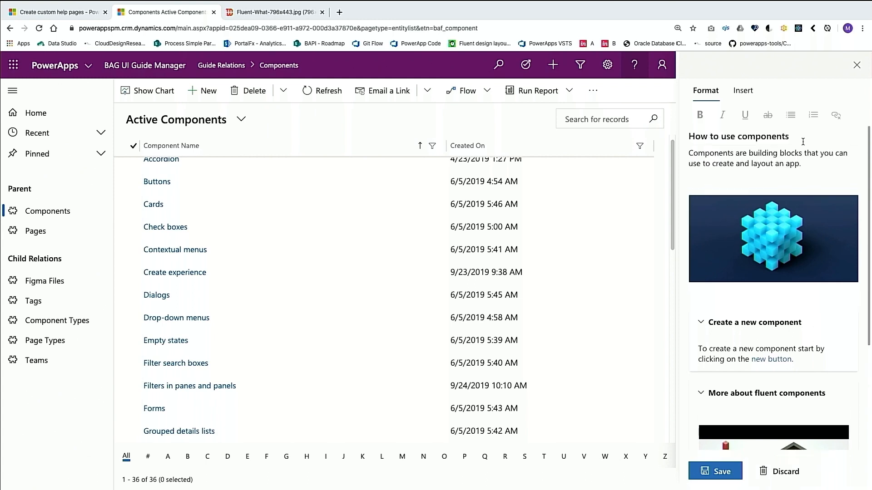
pyautogui.click(743, 179)
pyautogui.press('Return')
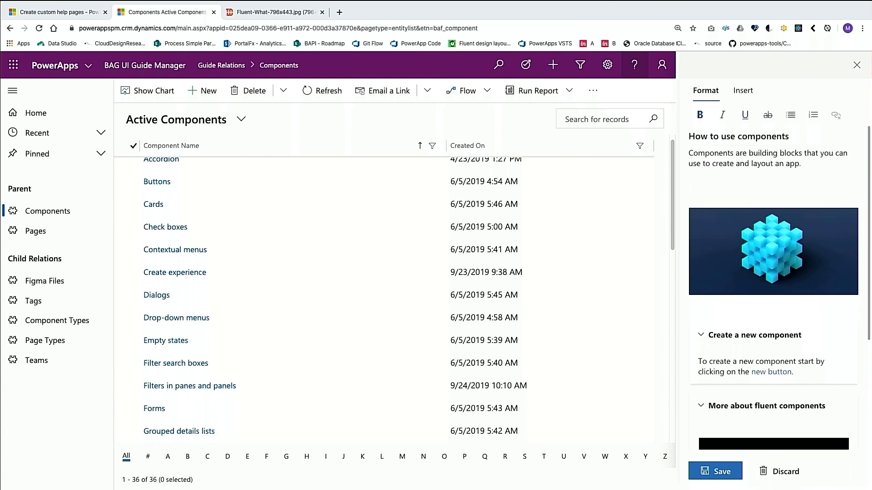
pyautogui.write('To refresh the list if it goes stale, ')
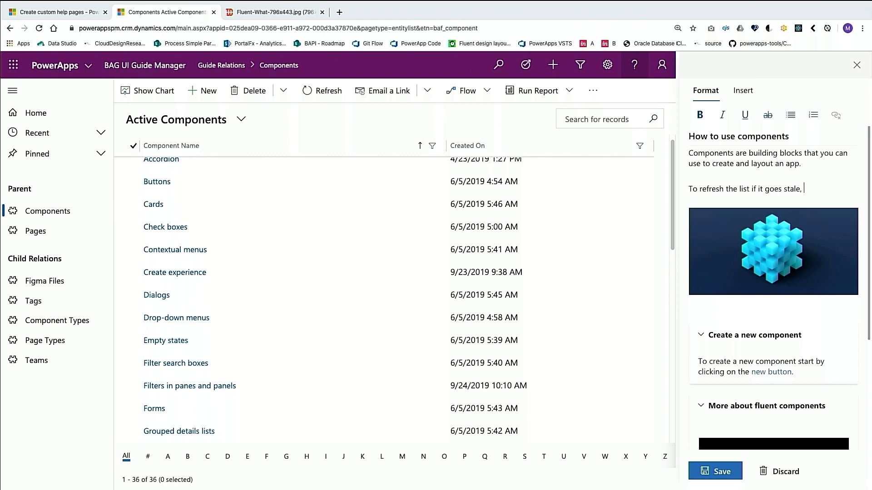
pyautogui.write('select the refresh button.')
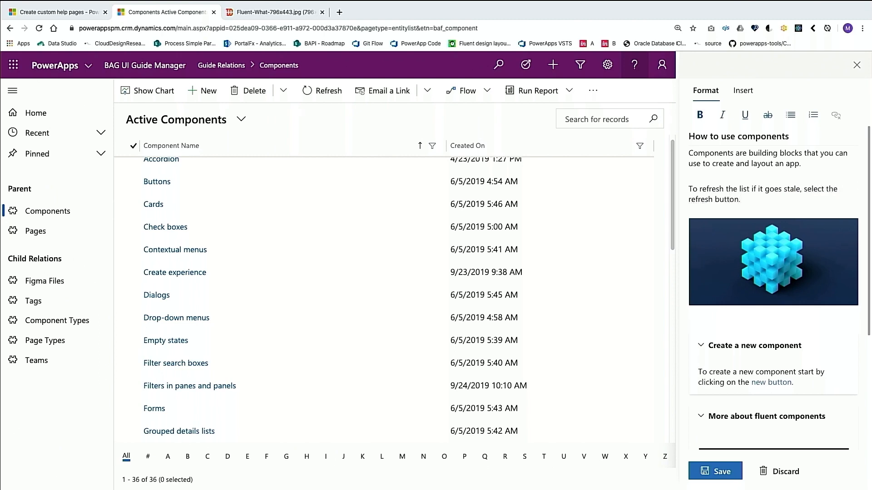
# Step: Try a bulleted list and a numbered list on a new line below the refresh sentence
pyautogui.press('Return')
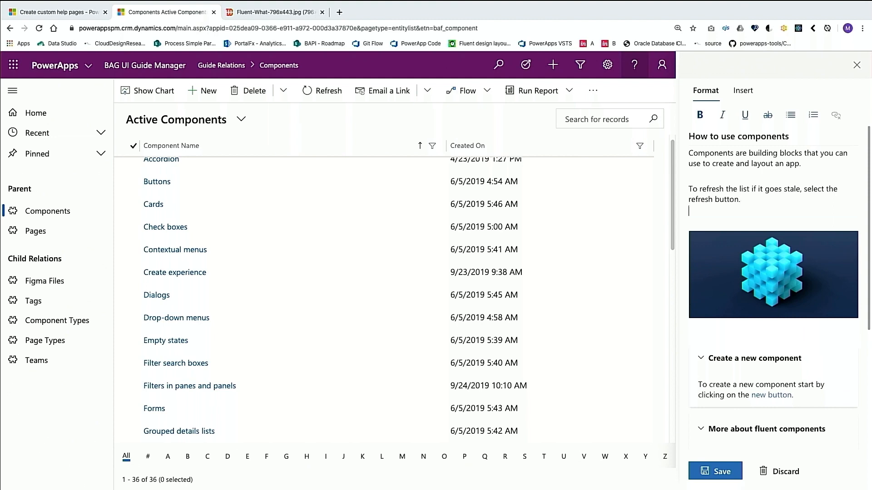
pyautogui.click(790, 117)
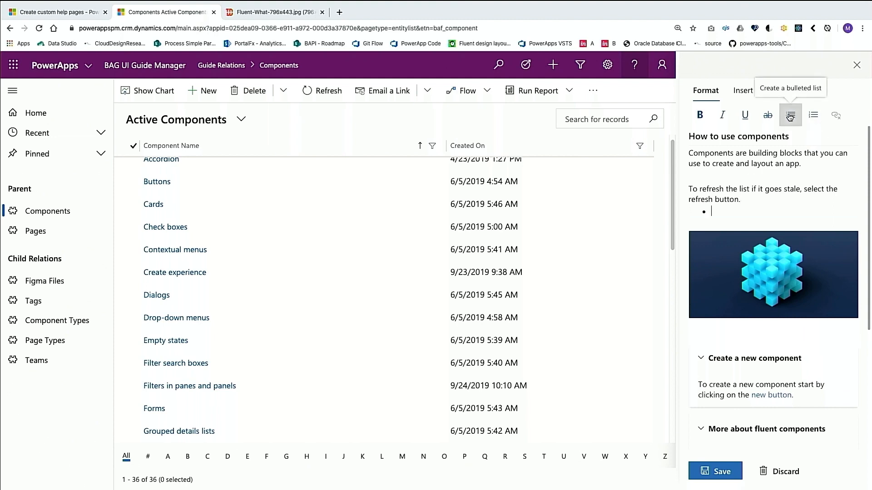
pyautogui.click(815, 117)
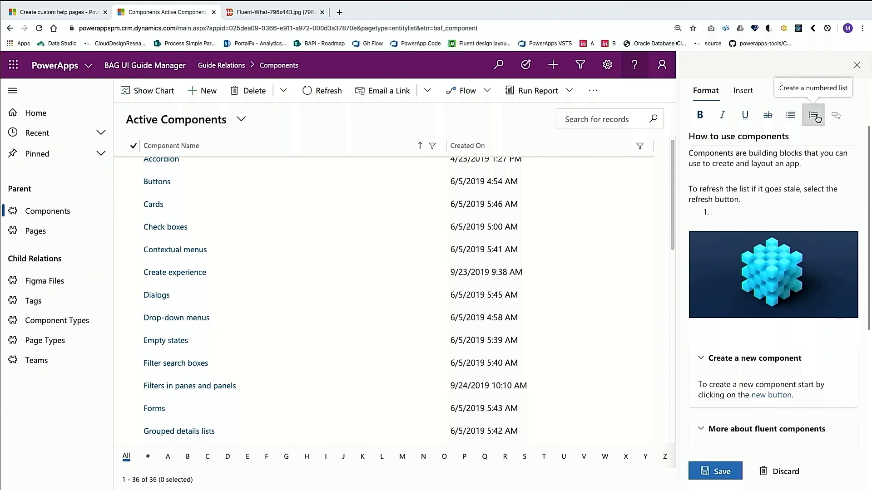
# Step: Try bold formatting on "refresh the list if it" and remove it again
pyautogui.moveTo(699, 188); pyautogui.dragTo(764, 188)
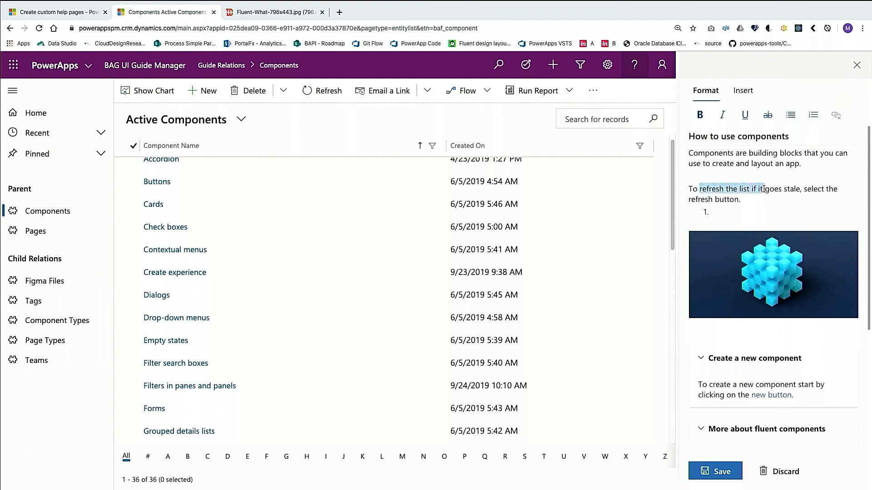
pyautogui.click(701, 115)
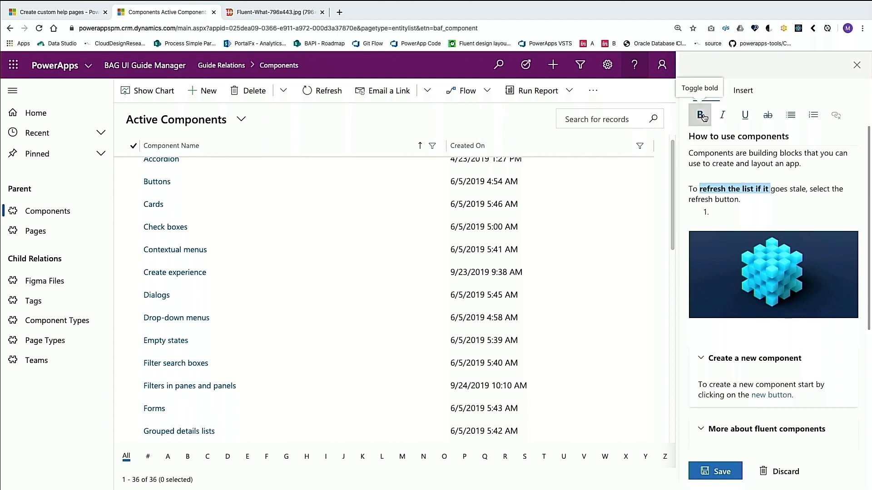
pyautogui.click(701, 117)
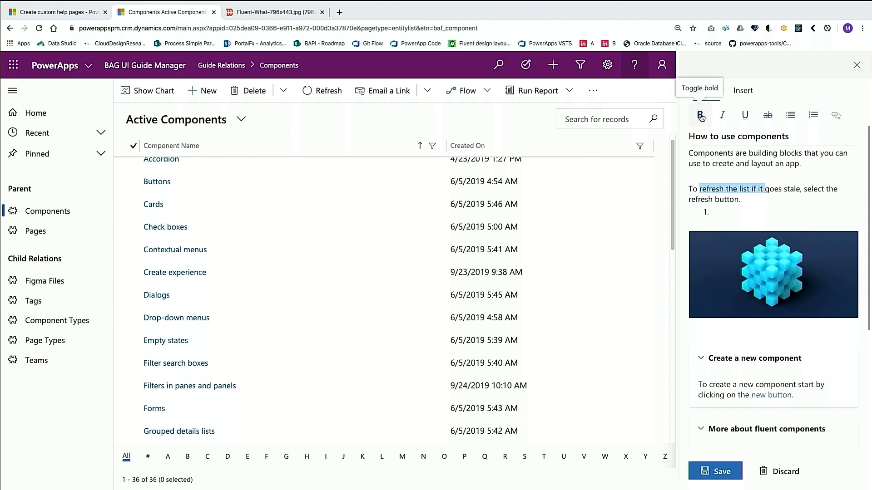
# Step: Remove the empty numbered list item below the refresh sentence
pyautogui.click(743, 91)
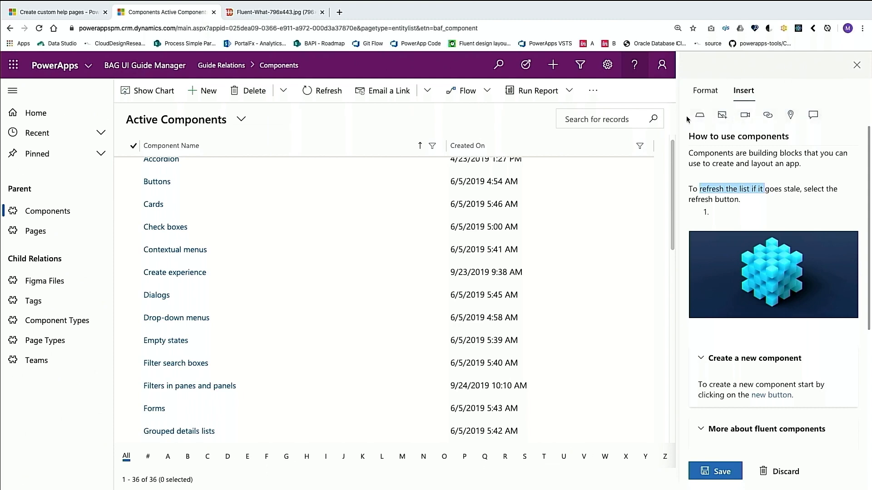
pyautogui.click(780, 188)
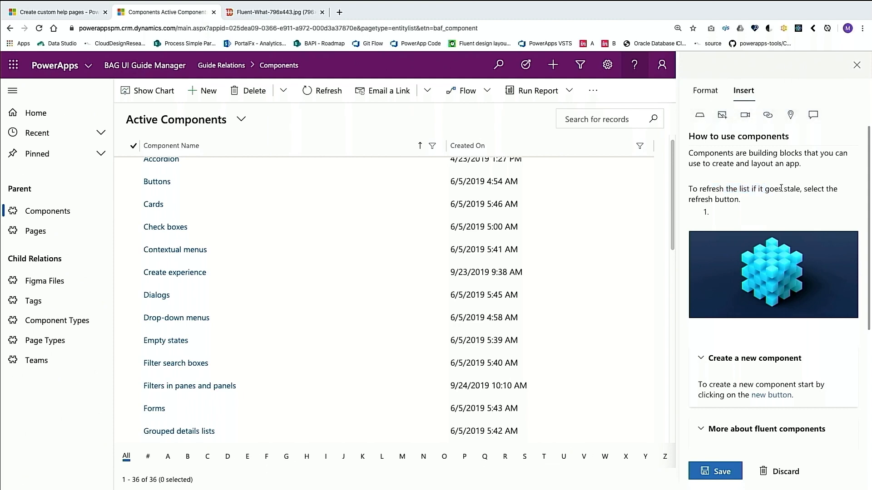
pyautogui.press('BackSpace')
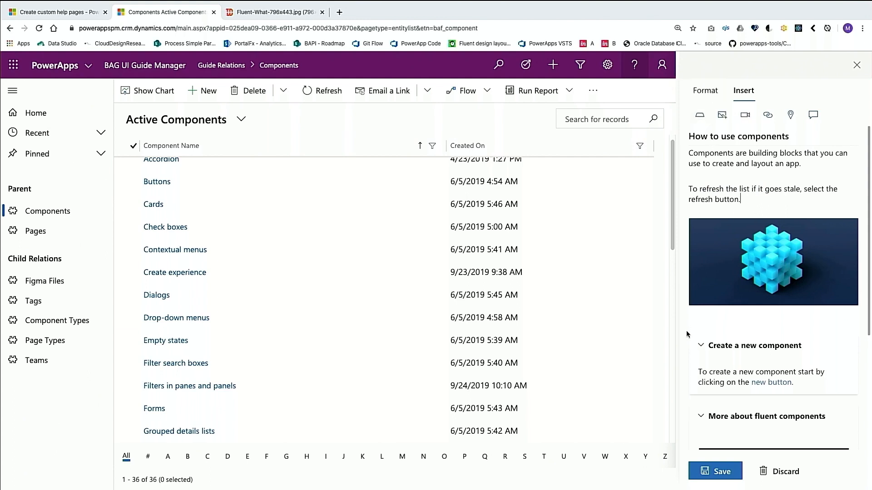
# Step: Delete the blue cube image above the "Create a new component" section and leave an empty line in its place
pyautogui.click(719, 348)
pyautogui.click(719, 347)
pyautogui.press('BackSpace')
pyautogui.press('Return')
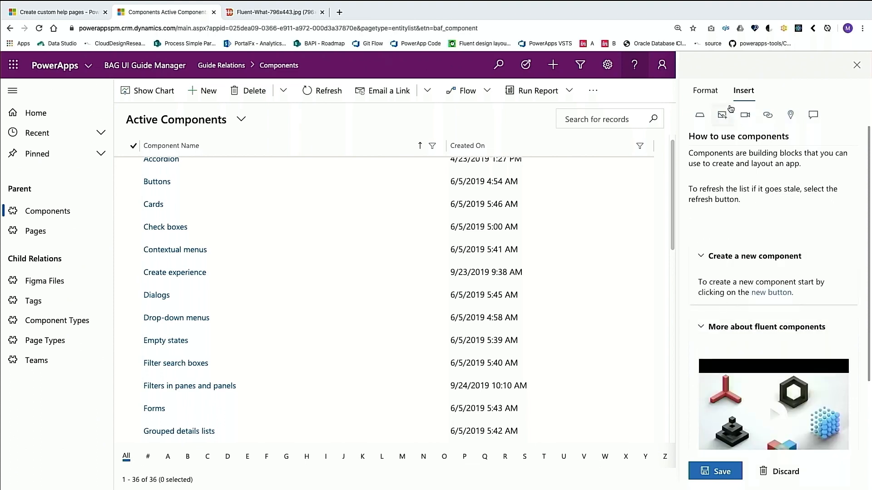
pyautogui.click(722, 116)
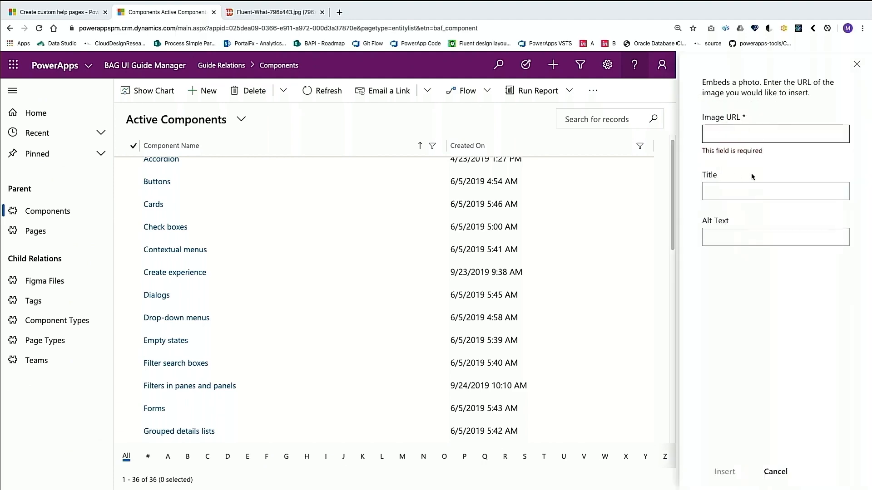
pyautogui.click(272, 12)
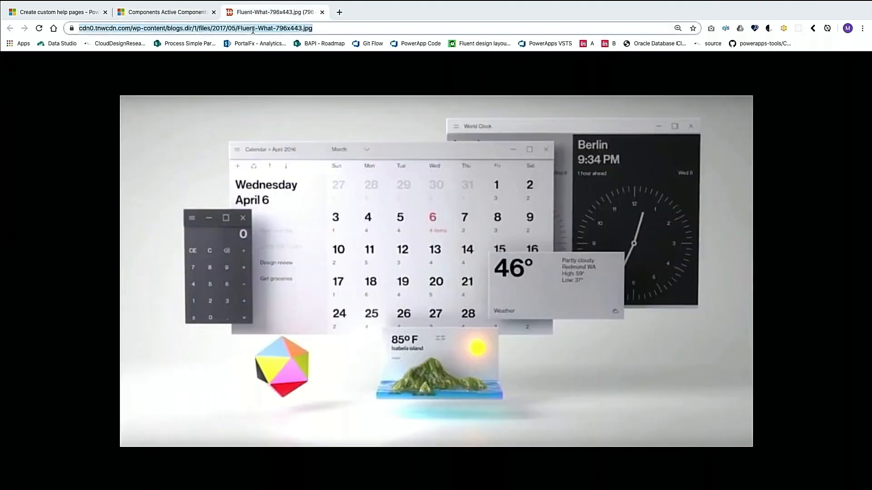
pyautogui.click(157, 12)
pyautogui.click(736, 135)
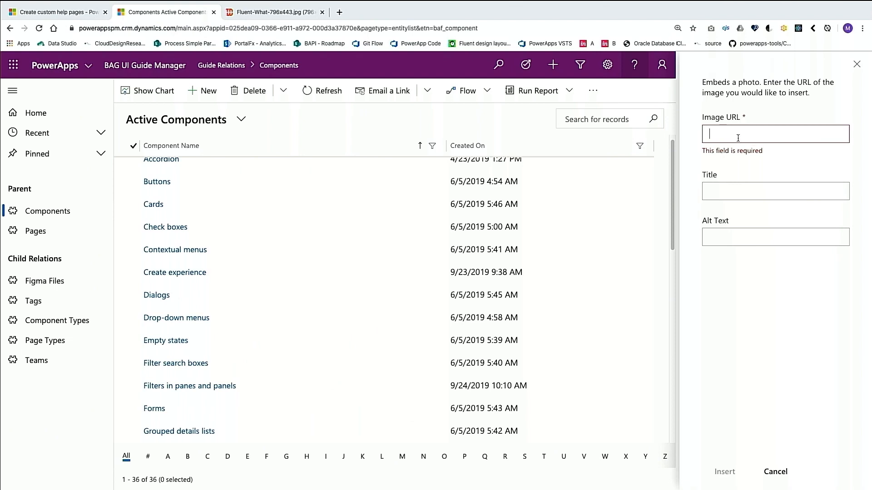
pyautogui.write('https://cdn0.tnwcdn.com/wp-content/blogs.dir/1/files/2017/05/Fluent-What-796x443.jpg')
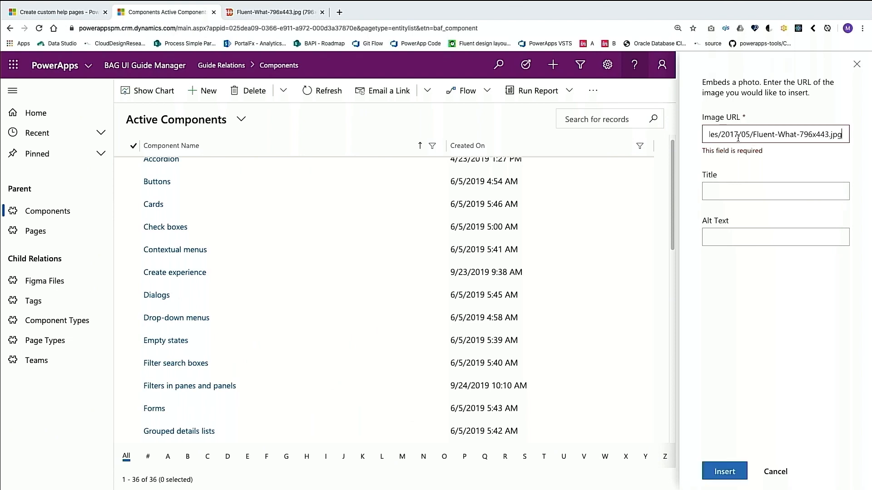
# Step: Insert the image with both title and alt text "Component", and remove the blank line above it
pyautogui.click(742, 193)
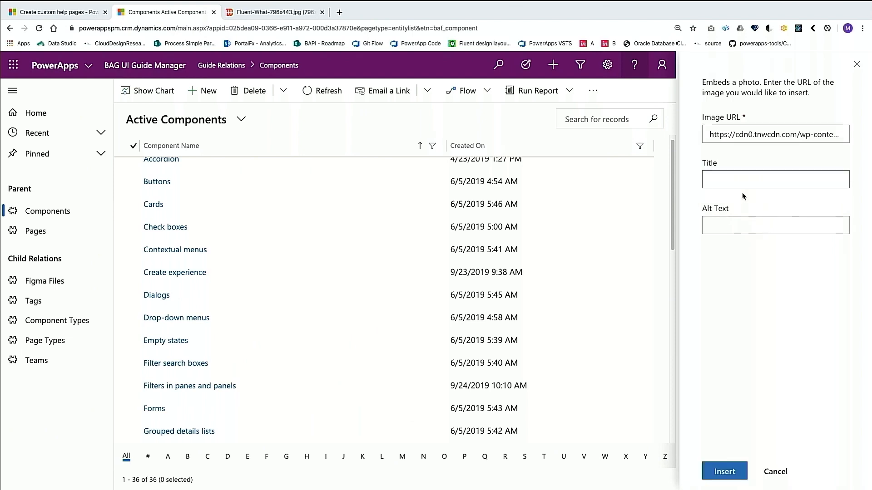
pyautogui.write('Component')
pyautogui.press('Tab')
pyautogui.write('Component')
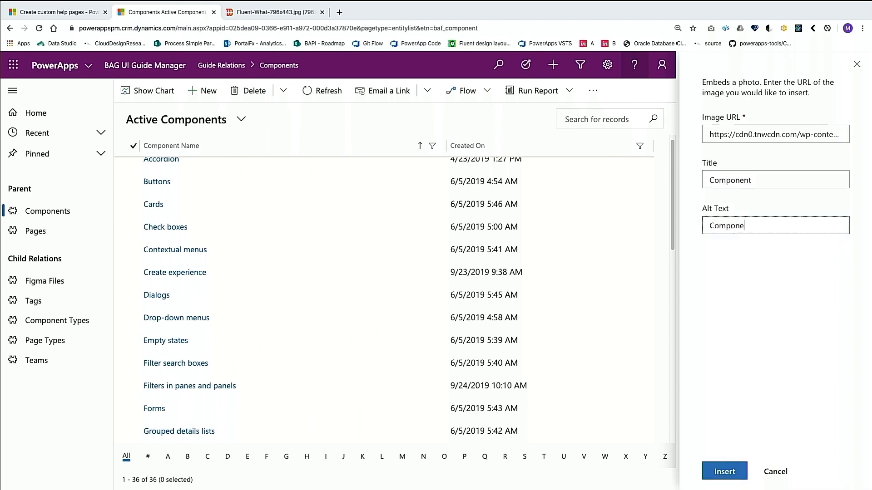
pyautogui.click(717, 474)
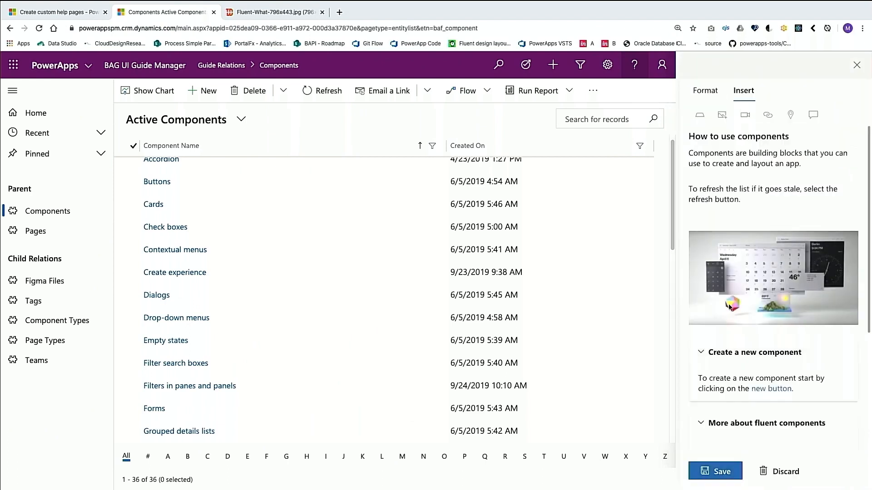
pyautogui.click(700, 215)
pyautogui.press('BackSpace')
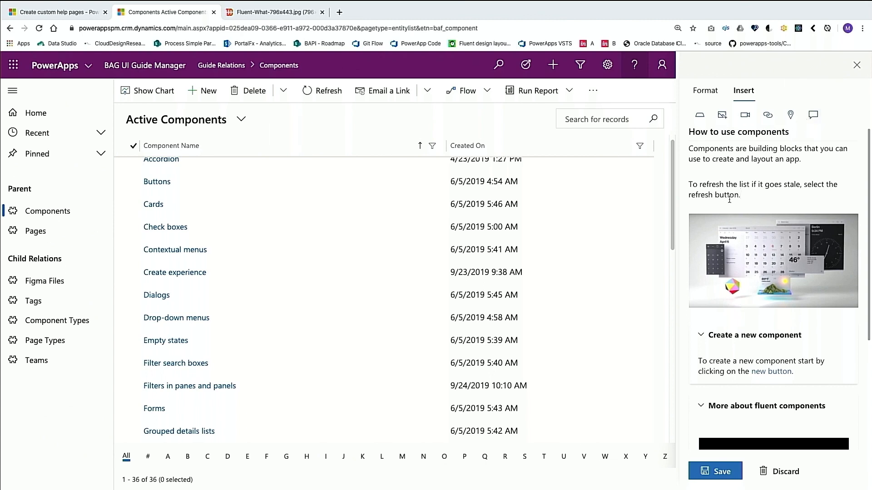
# Step: Start a balloon link on the words "refresh button" in the help text, anchored to the Refresh command of the list
pyautogui.moveTo(725, 195); pyautogui.dragTo(703, 195)
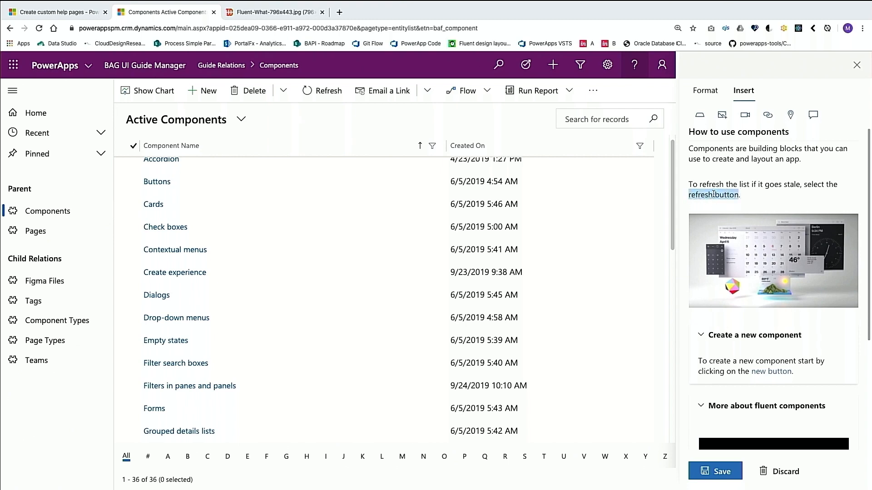
pyautogui.click(813, 116)
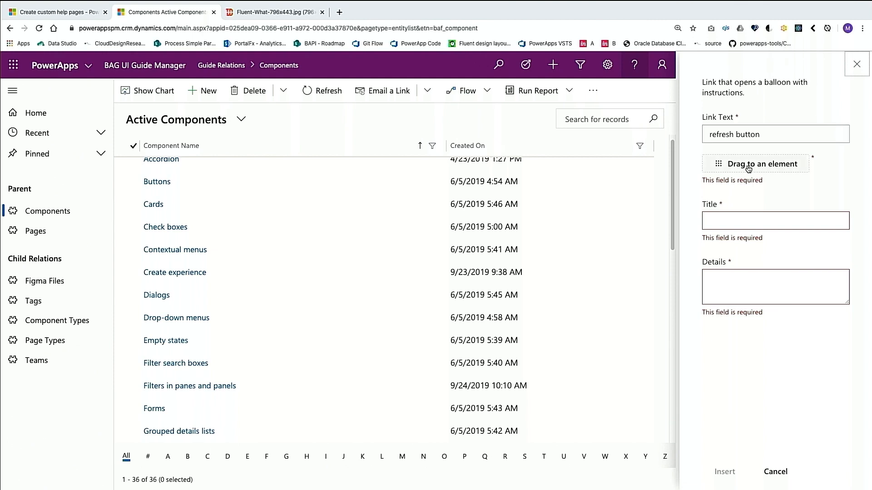
pyautogui.moveTo(749, 168); pyautogui.dragTo(321, 103)
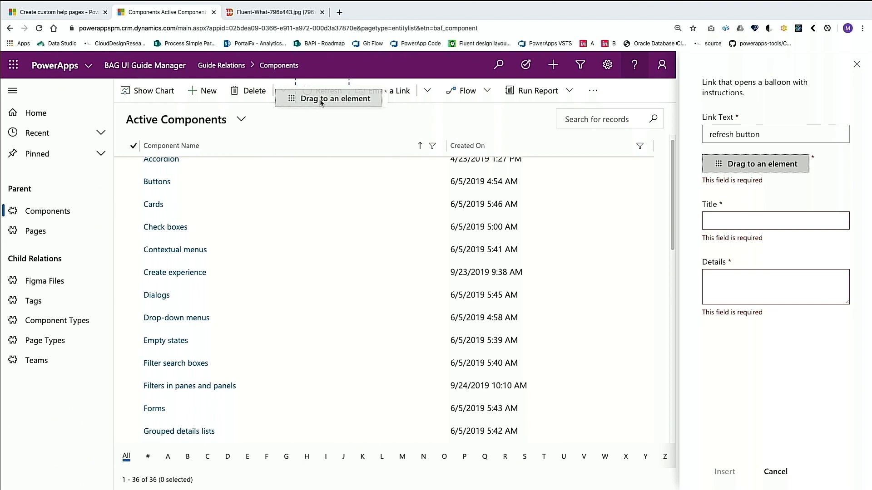
pyautogui.moveTo(321, 103); pyautogui.dragTo(321, 102)
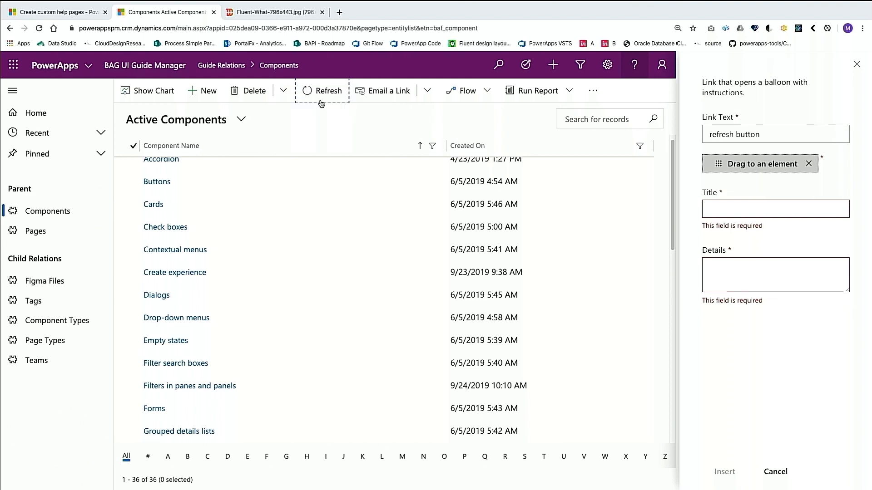
# Step: Insert the balloon titled "Refresh button" with details "Clicking on the refresh button will refresh the list." and save the help page
pyautogui.click(718, 210)
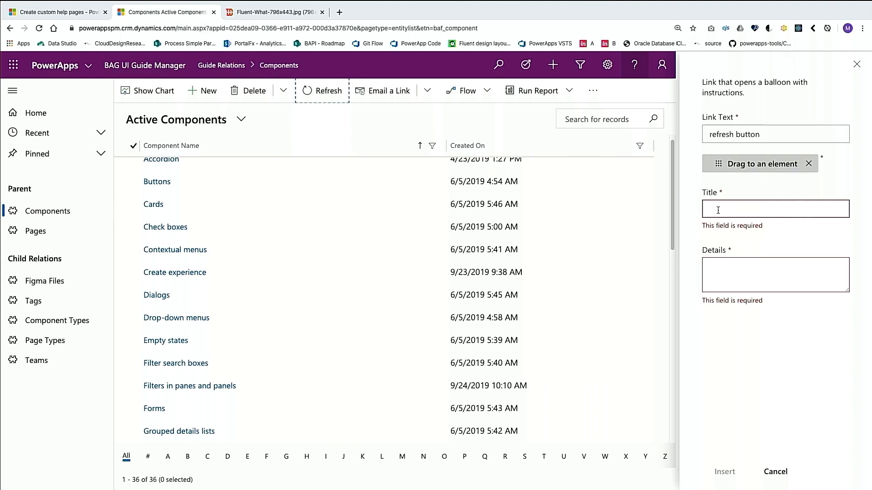
pyautogui.write('Refresh button')
pyautogui.click(761, 274)
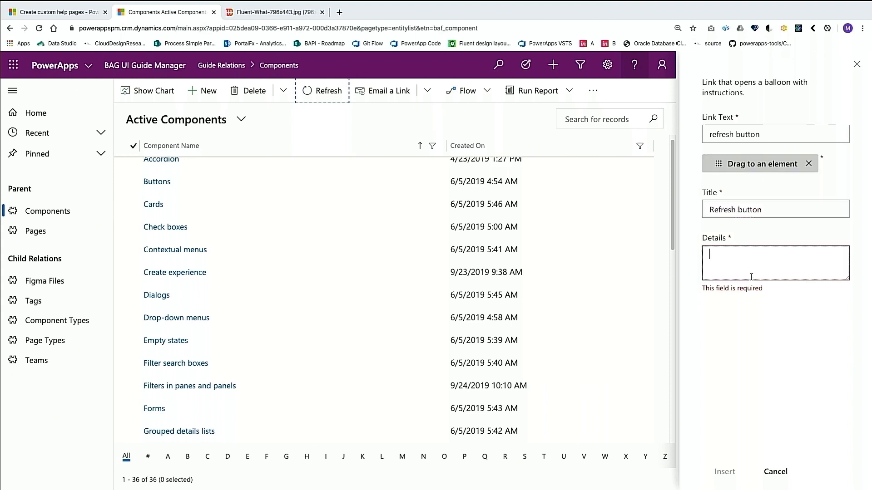
pyautogui.write('Clicking on th')
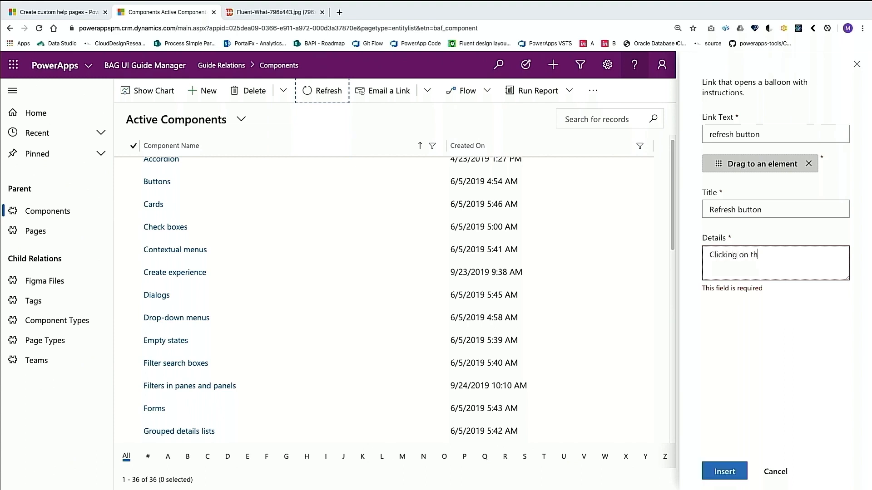
pyautogui.write('e refresh button will refresh the list.')
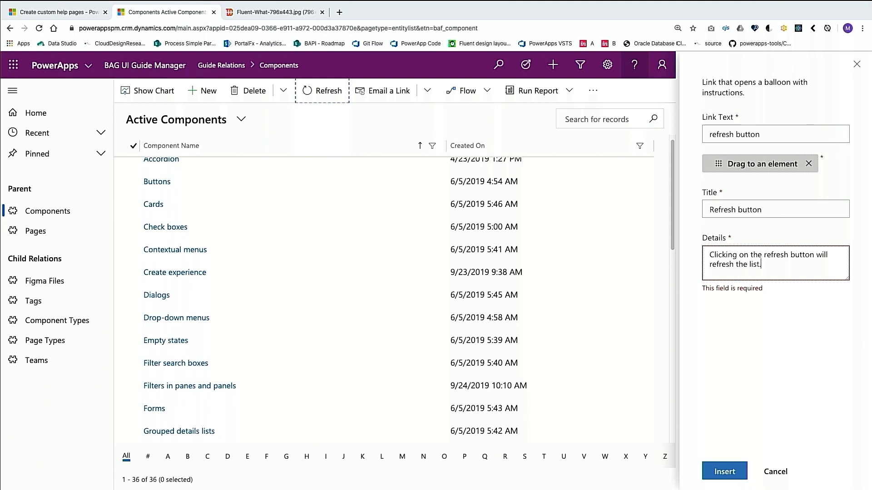
pyautogui.click(724, 471)
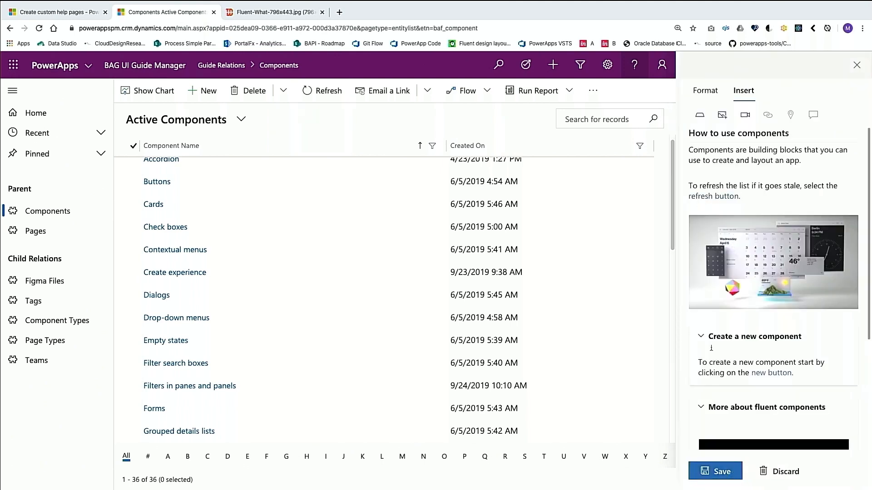
pyautogui.click(714, 472)
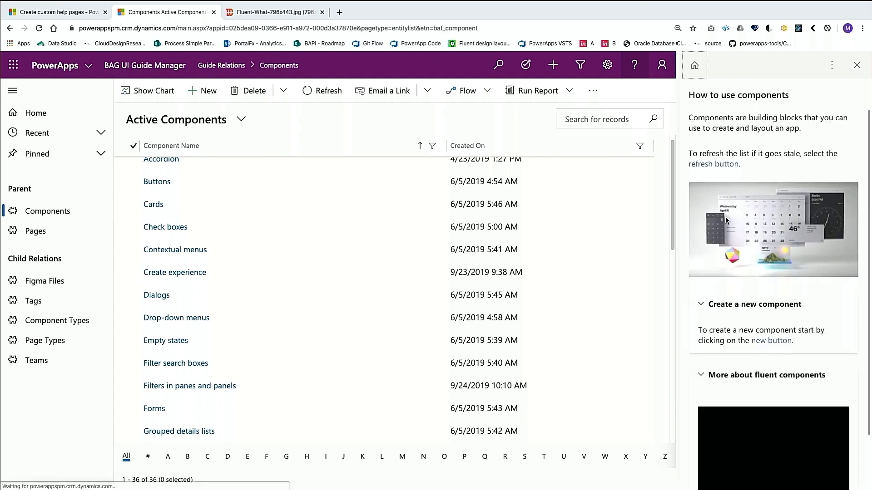
# Step: Test the refresh button link in the saved help page, read its balloon, and close both the balloon and the help pane
pyautogui.click(717, 164)
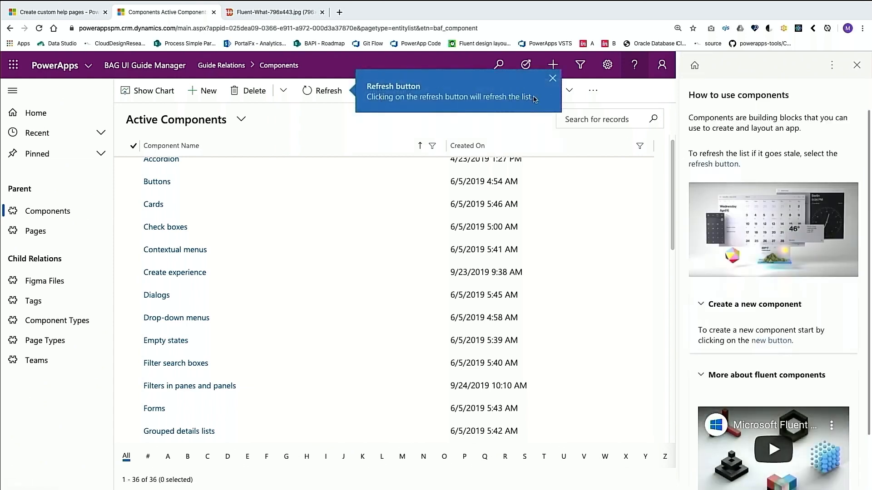
pyautogui.moveTo(367, 86); pyautogui.dragTo(536, 100)
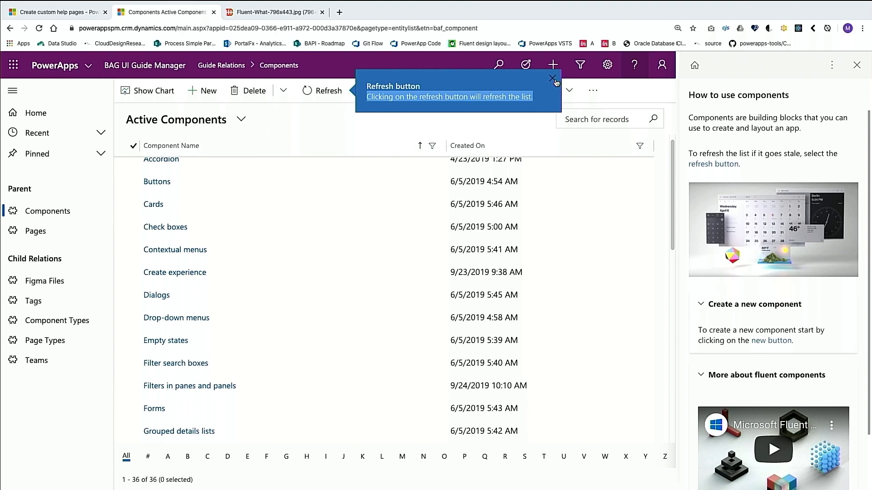
pyautogui.click(553, 79)
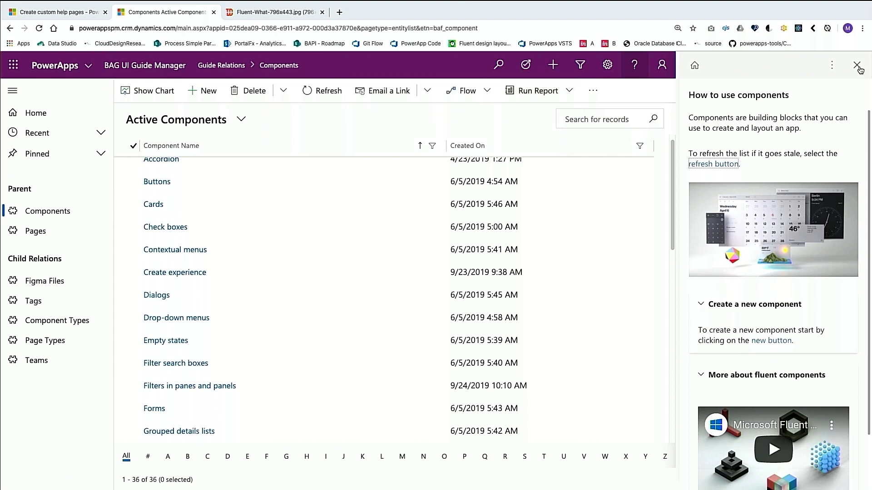
pyautogui.click(856, 67)
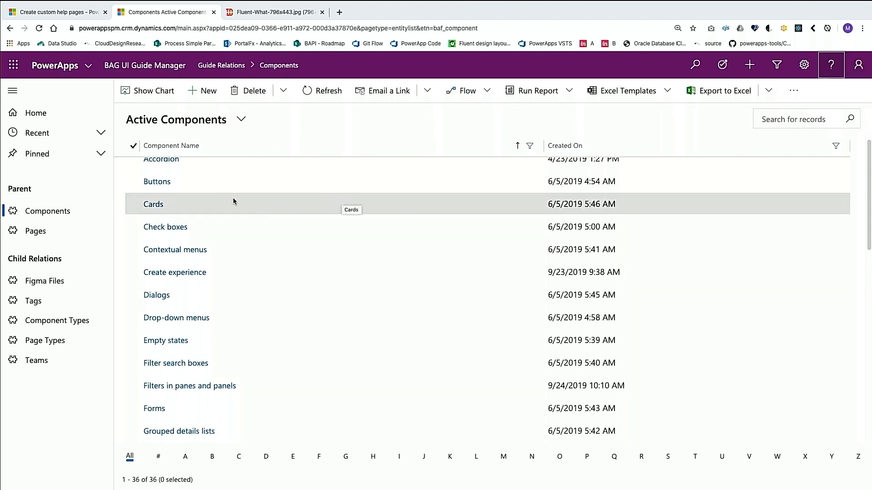
# Step: Open the Cards component record and start editing the empty help page for its form
pyautogui.click(154, 206)
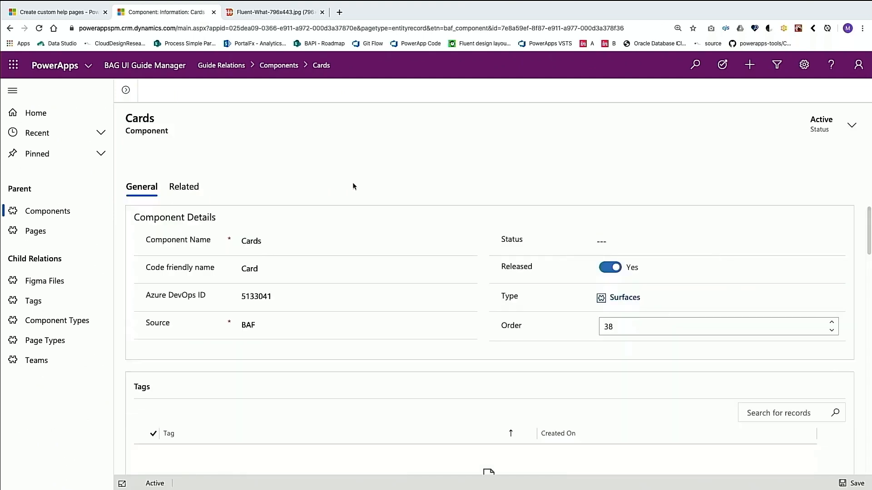
pyautogui.click(825, 66)
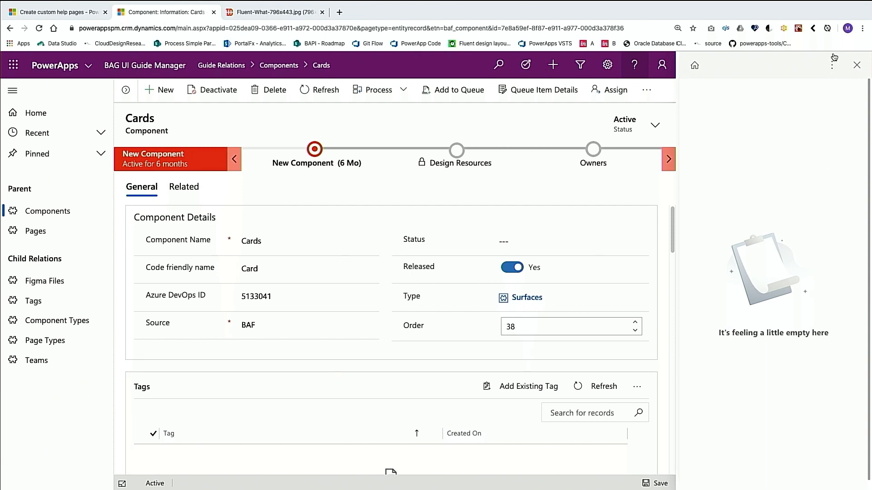
pyautogui.click(832, 68)
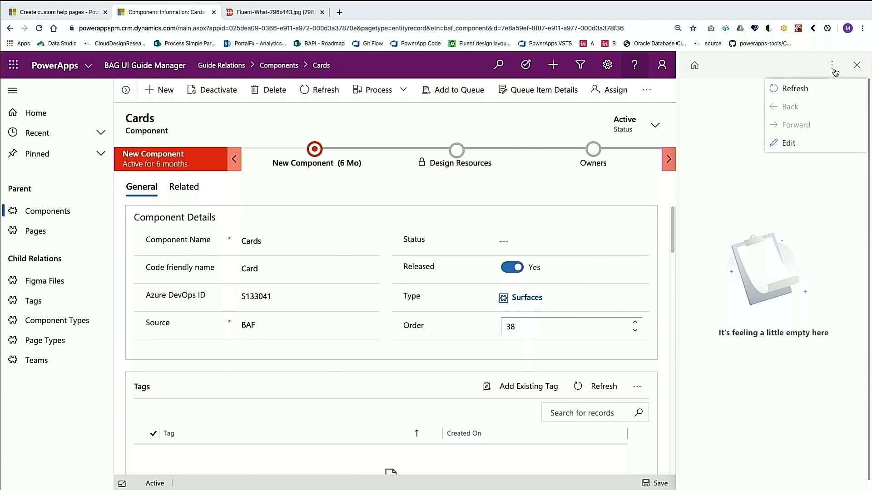
pyautogui.click(792, 143)
# Step: Replace the placeholder title of the new help page with "Component form help"
pyautogui.moveTo(792, 143); pyautogui.dragTo(684, 138)
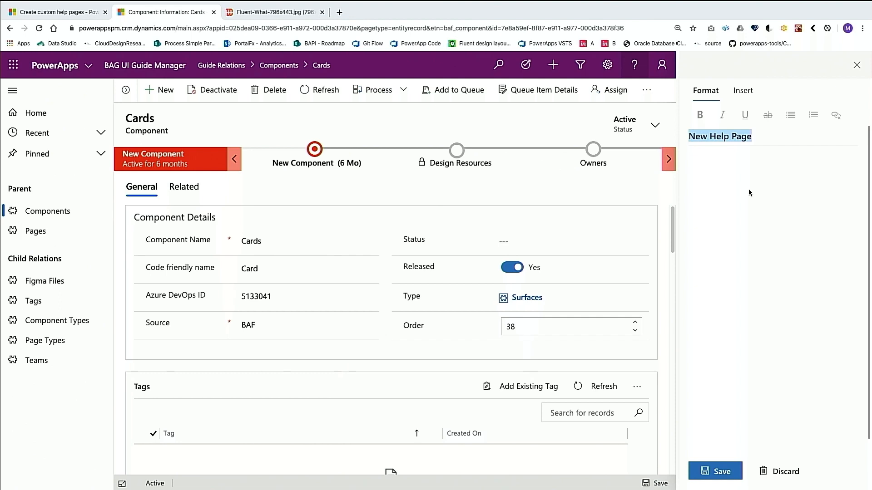
pyautogui.write('Compone')
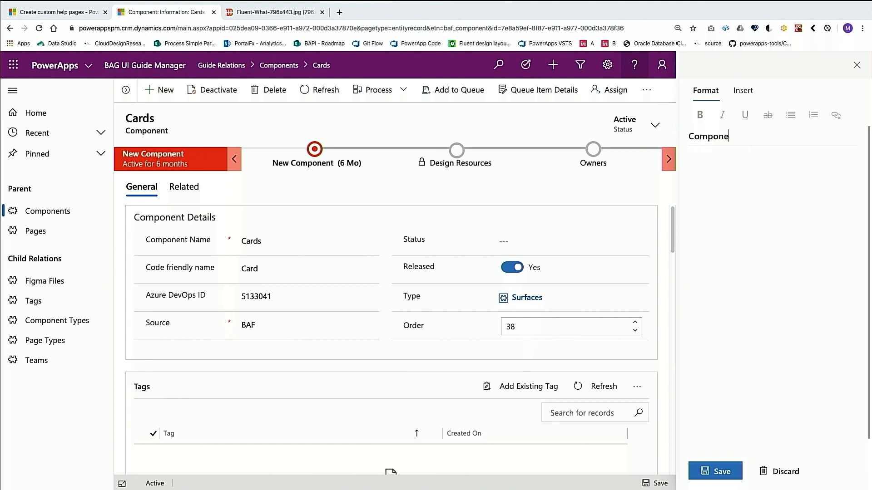
pyautogui.write('nt form help')
# Step: Add the body text "Provide the required information on how to use this component within Power Apps." below the title and save the help page
pyautogui.click(780, 173)
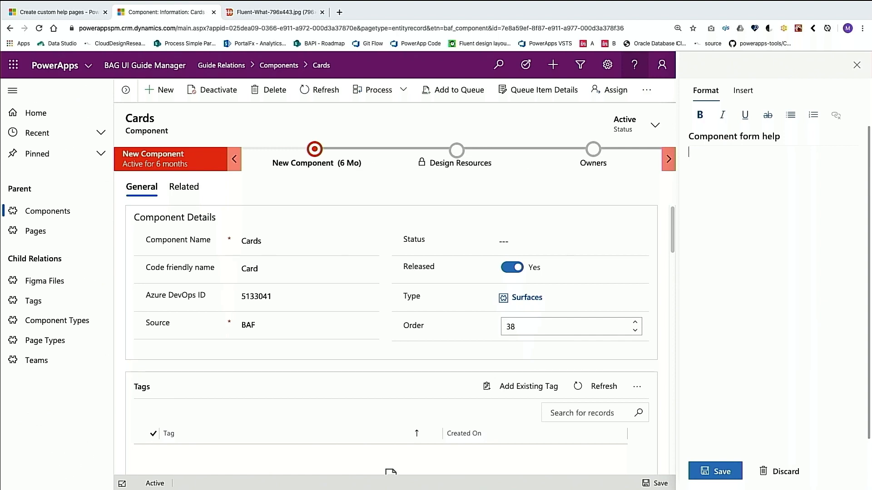
pyautogui.write('Provide the required informa')
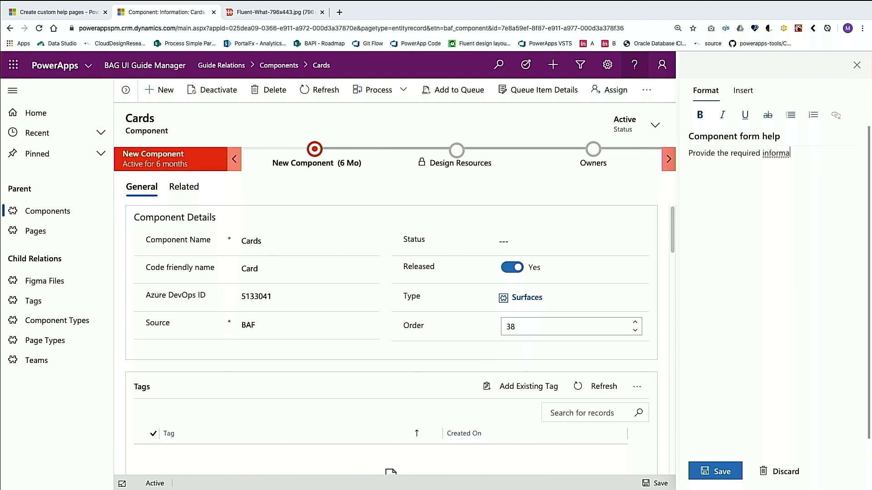
pyautogui.write('tion on how to use this component with')
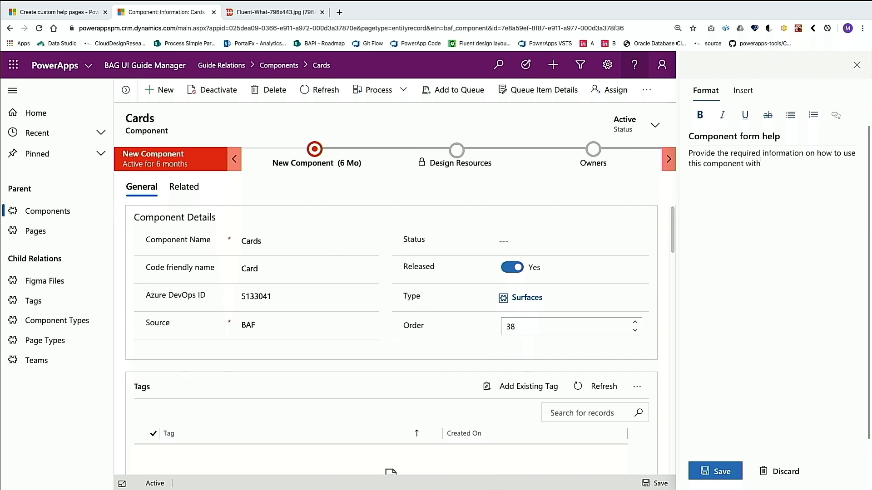
pyautogui.write('in Power Apps.')
pyautogui.click(709, 472)
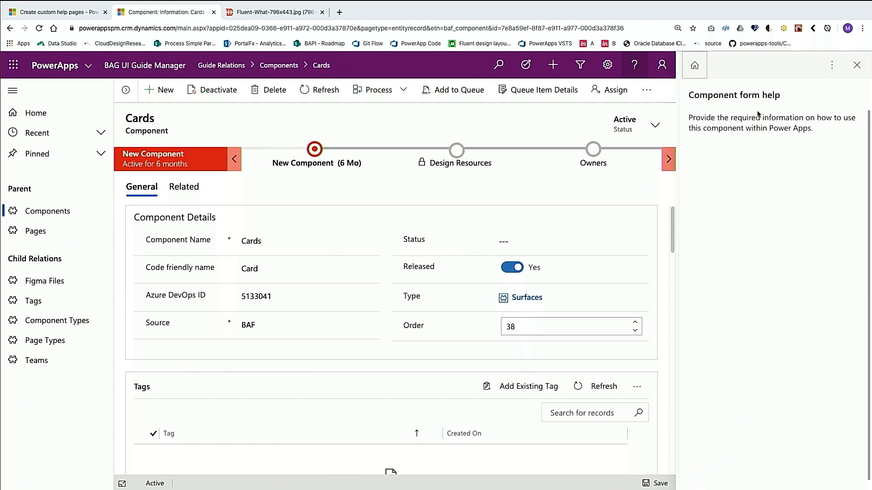
# Step: Close the help pane, switch to the Contextual menus component record and check the help page shown for it
pyautogui.click(857, 65)
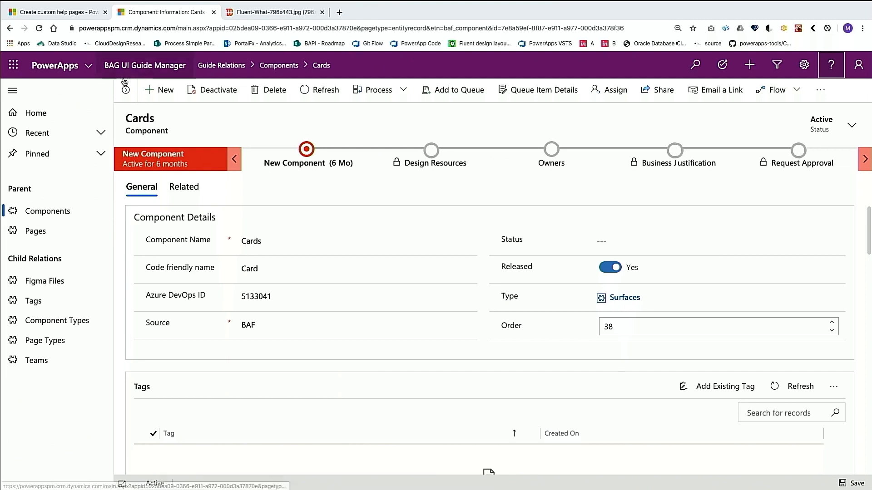
pyautogui.click(125, 93)
pyautogui.click(145, 236)
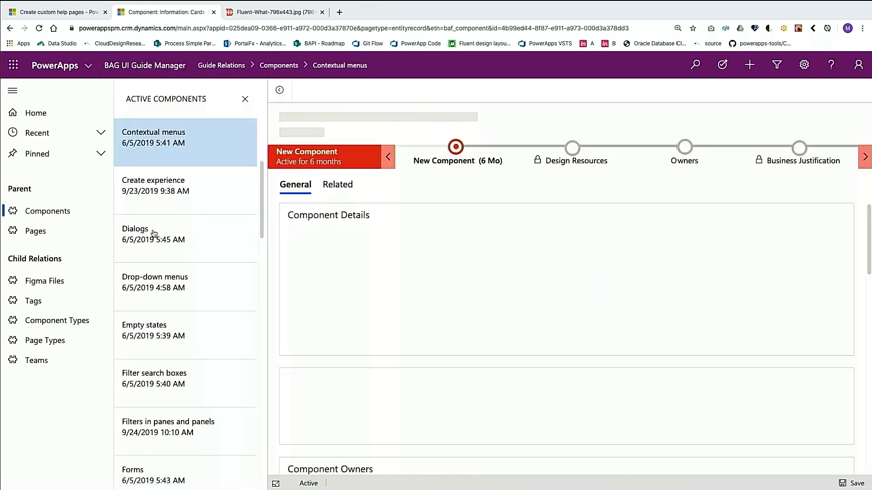
pyautogui.click(838, 67)
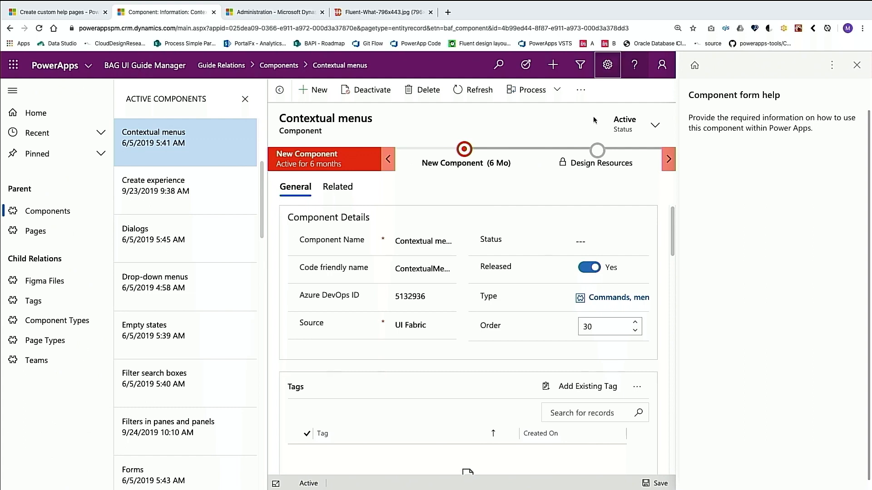
# Step: Go to the advanced settings and open System Settings in the Administration area
pyautogui.click(607, 65)
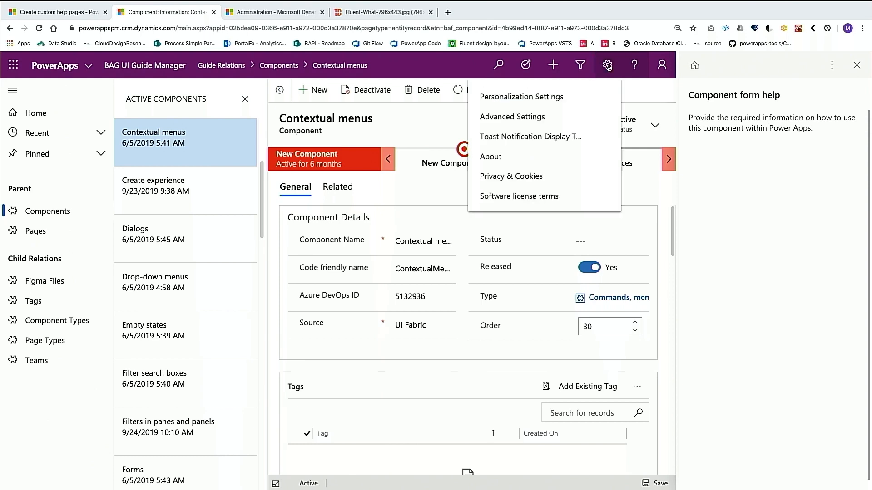
pyautogui.click(537, 117)
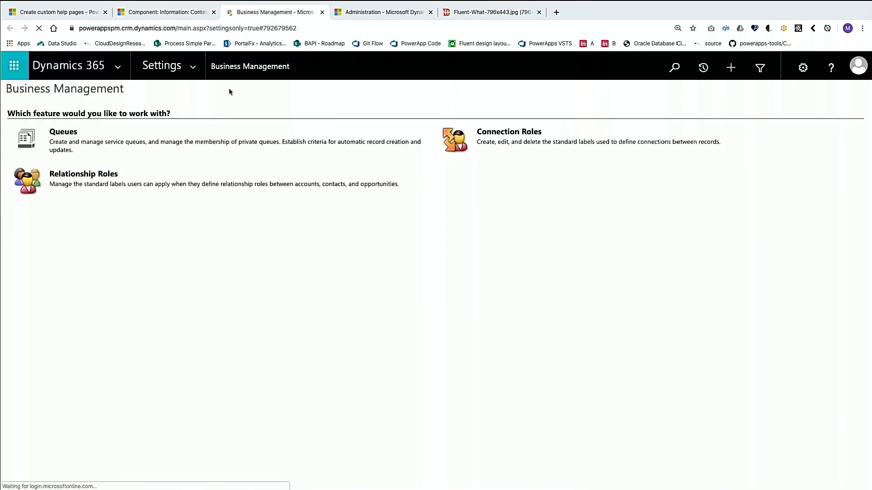
pyautogui.click(197, 74)
pyautogui.click(283, 172)
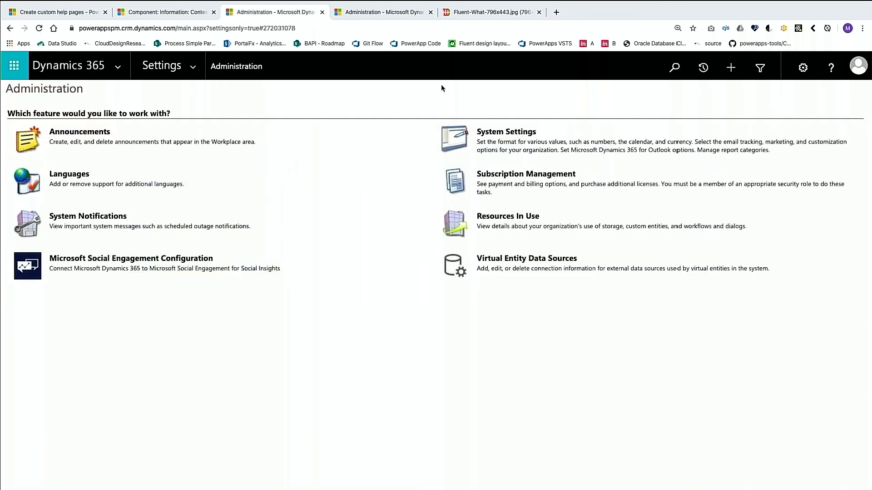
pyautogui.click(501, 132)
# Step: Under Set custom Help URL, set "Use custom Help for customizable entities" to No and apply the system settings
pyautogui.scroll(-10, 449, 274)
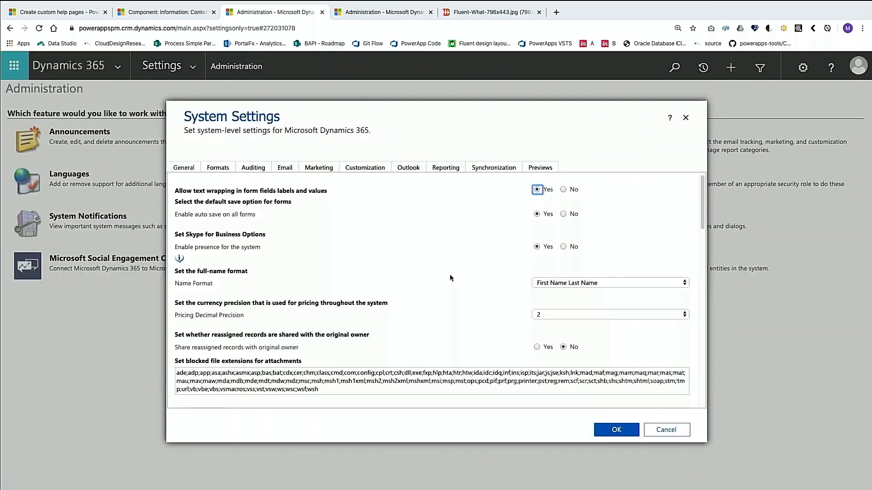
pyautogui.scroll(-10, 449, 278)
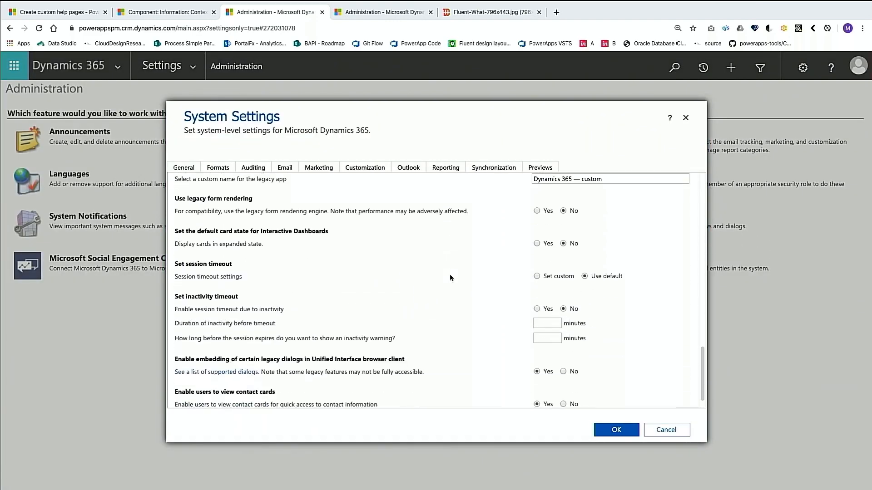
pyautogui.scroll(5, 450, 275)
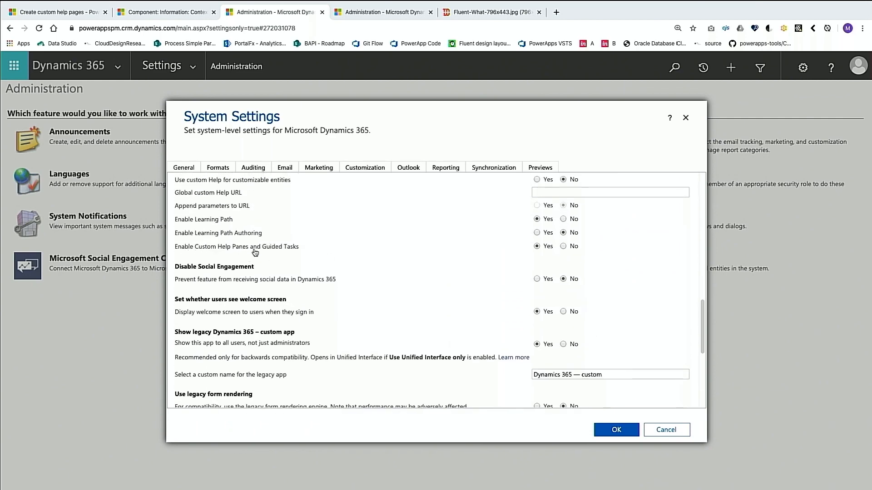
pyautogui.scroll(1, 288, 251)
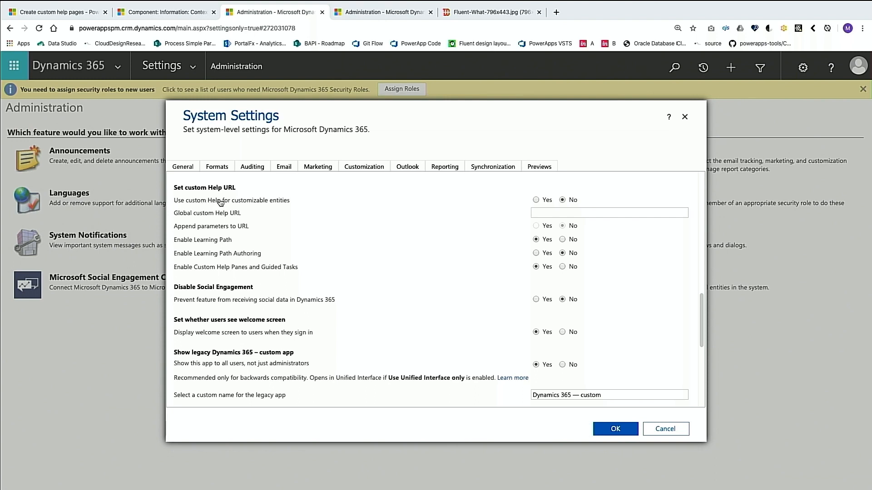
pyautogui.click(537, 202)
pyautogui.click(562, 201)
pyautogui.click(615, 433)
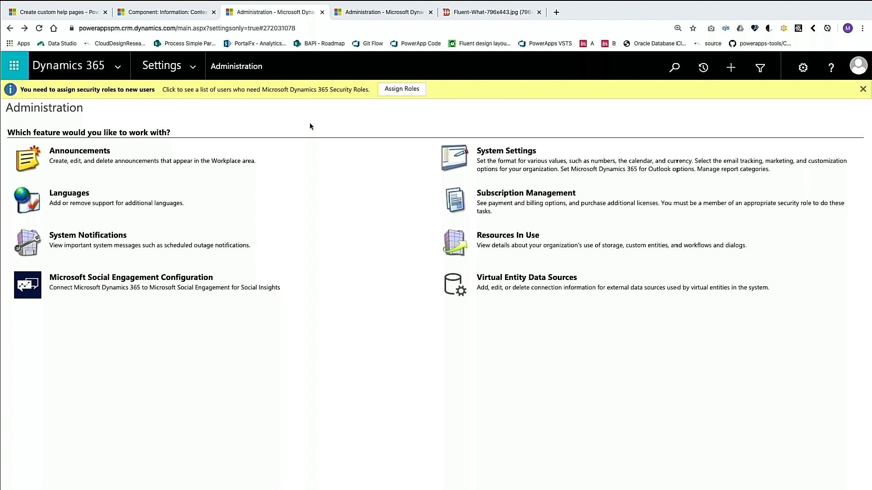
# Step: Open the list of all solutions from the settings area
pyautogui.click(193, 72)
pyautogui.click(164, 195)
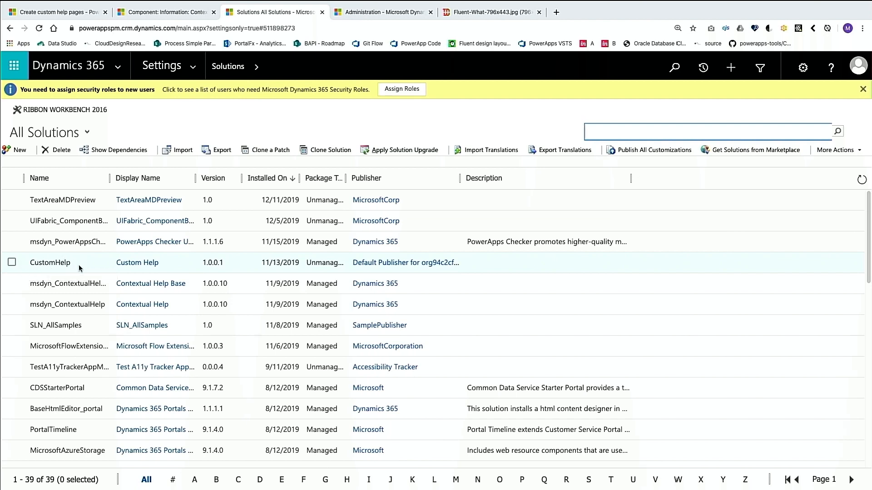
# Step: Open the Custom Help solution and add the existing help page "Component form help" to it
pyautogui.click(138, 263)
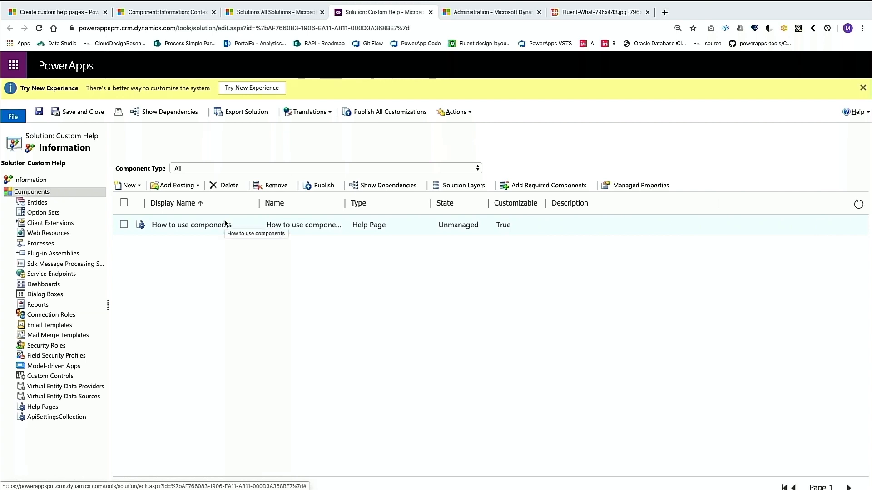
pyautogui.click(186, 187)
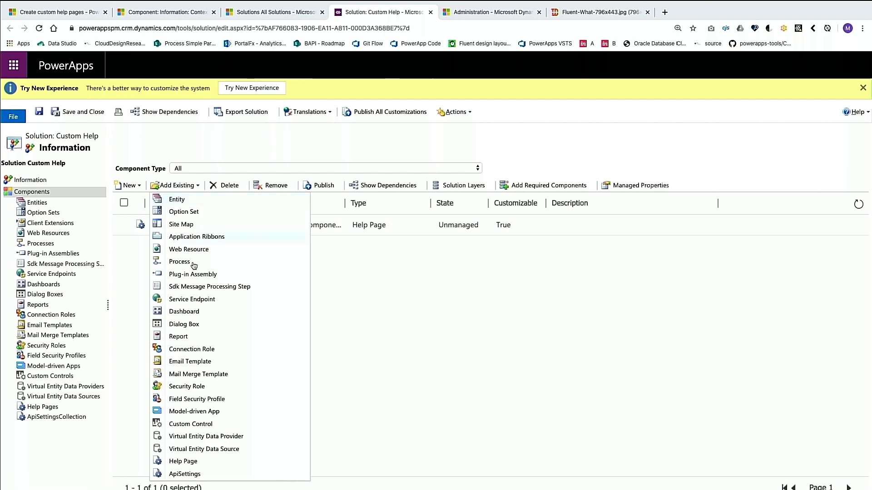
pyautogui.click(182, 462)
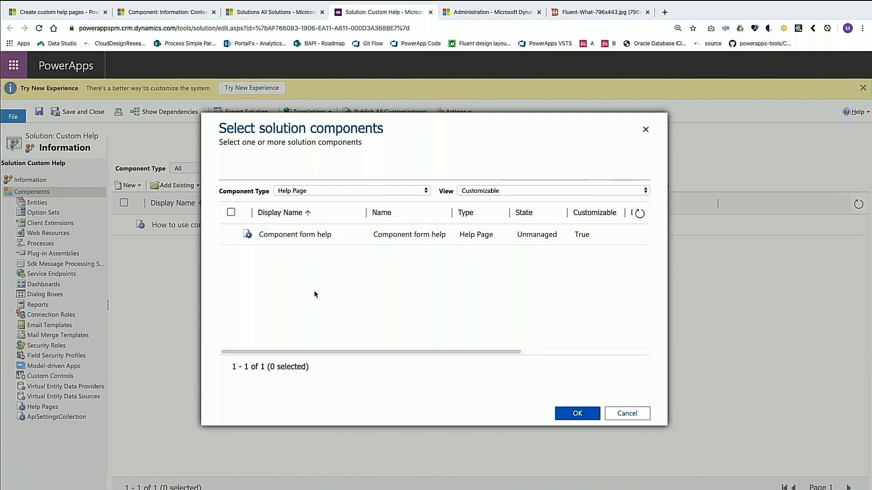
pyautogui.click(230, 233)
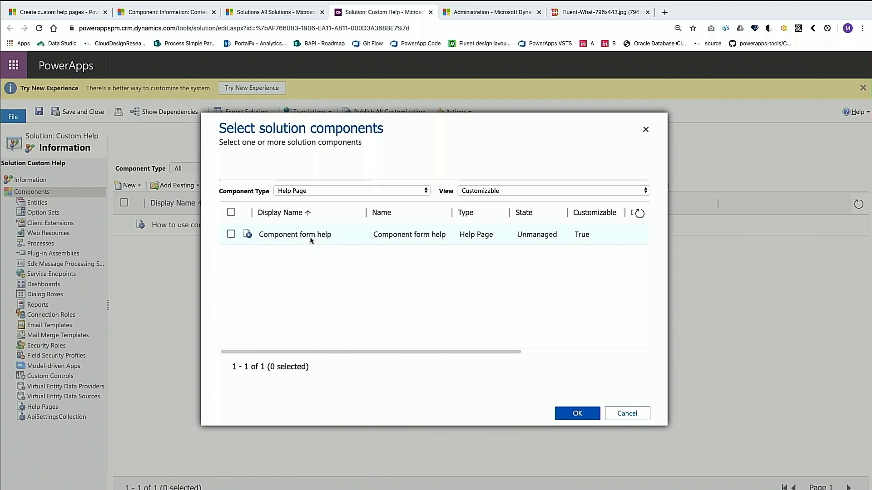
pyautogui.click(567, 415)
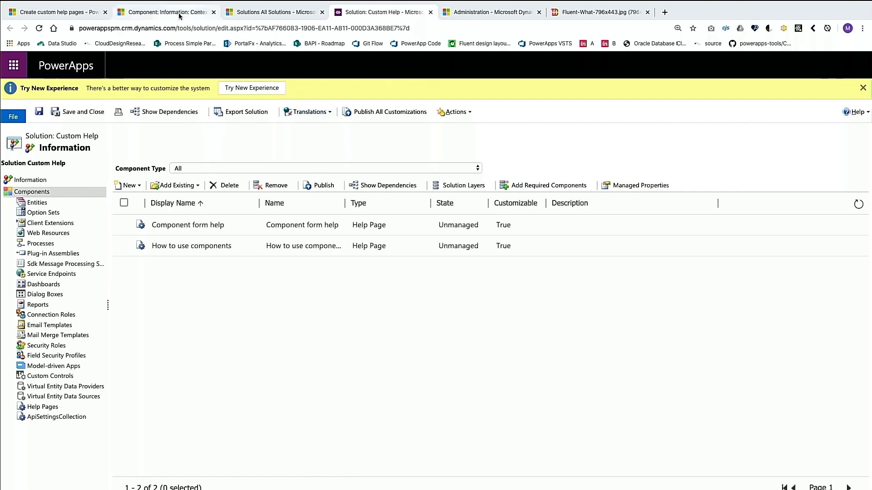
# Step: Switch to the custom help pages documentation and review the sections on solutions, documentation automation and the custom help XML definition
pyautogui.click(85, 14)
pyautogui.scroll(-2, 344, 364)
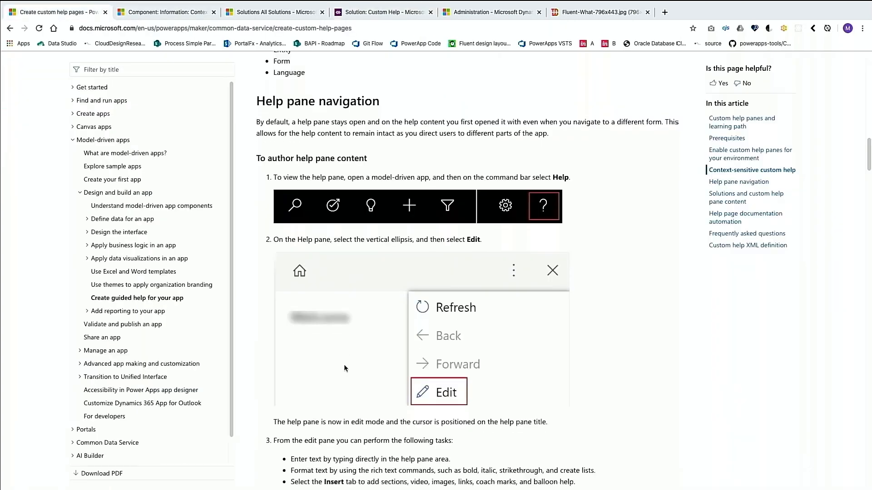
pyautogui.scroll(-15, 344, 367)
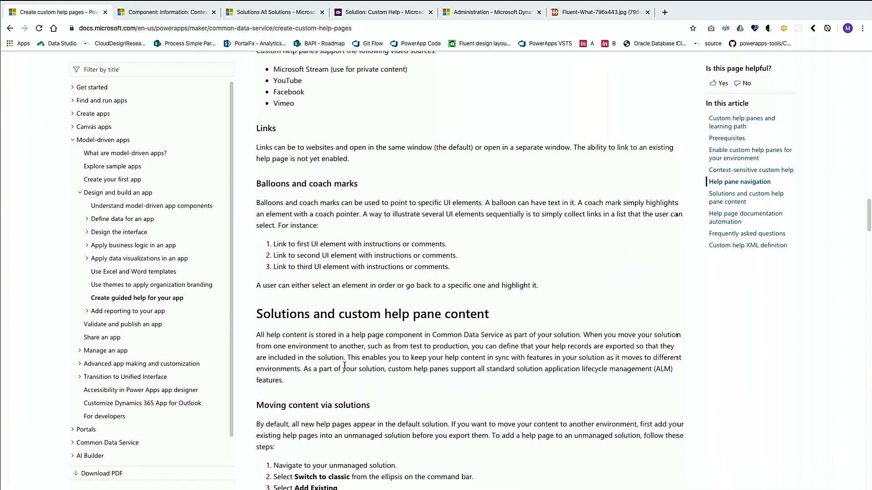
pyautogui.scroll(-10, 345, 365)
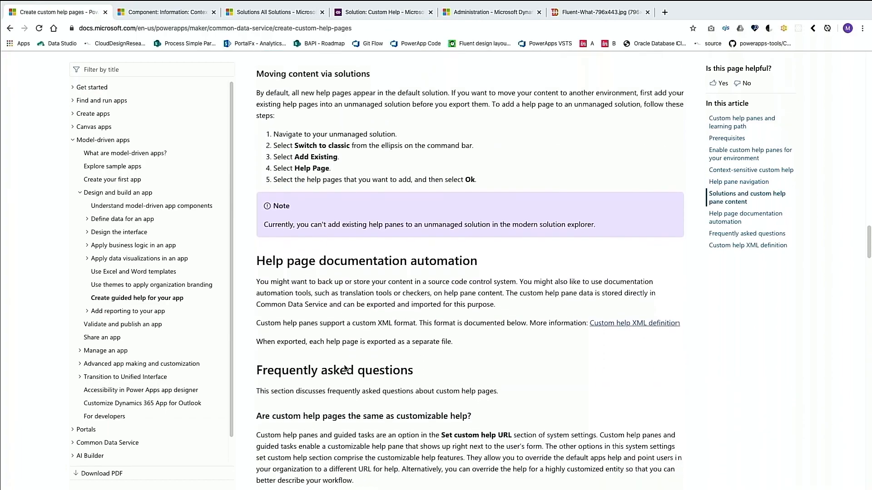
pyautogui.scroll(-8, 345, 367)
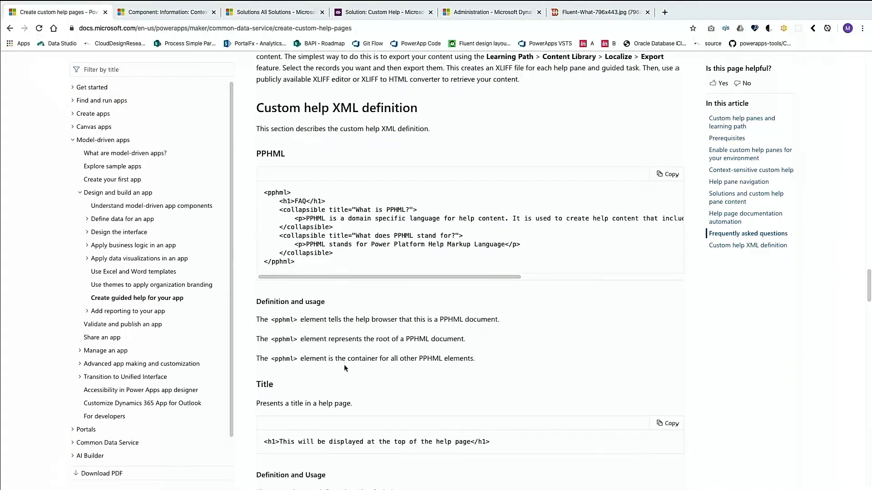
pyautogui.scroll(1, 344, 368)
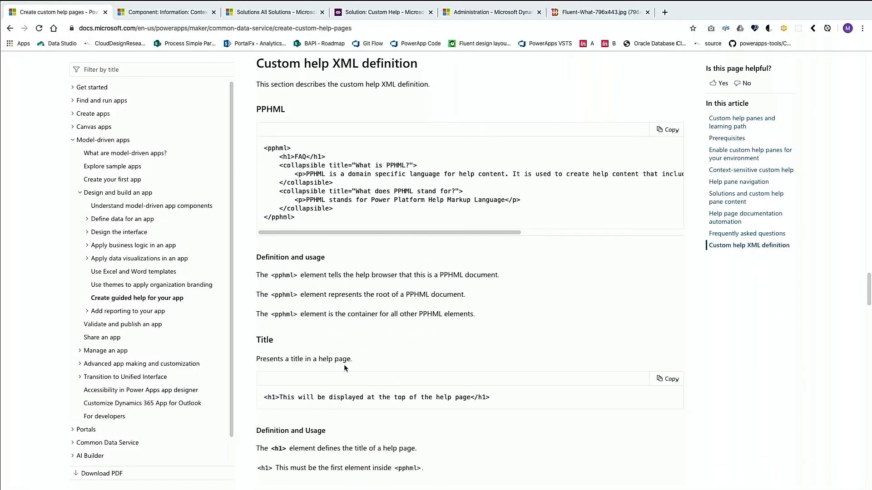